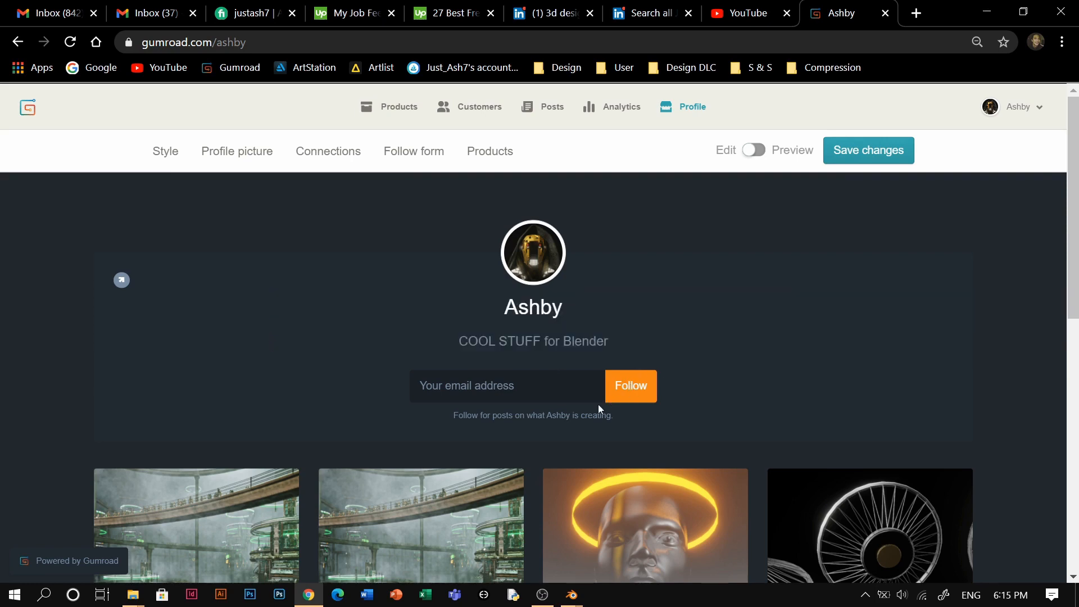
- Look through the Blender products listed on the Gumroad profile, including MED-TO TEXTURES and MED-TO (Environment)
scroll(599, 409, "down", 3)
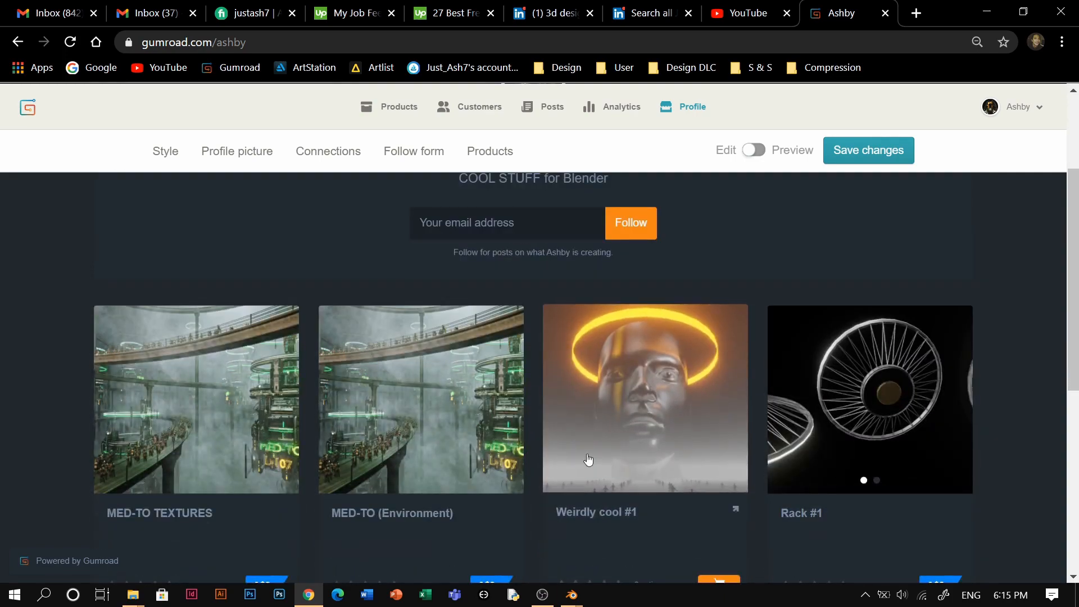
scroll(692, 420, "down", 7)
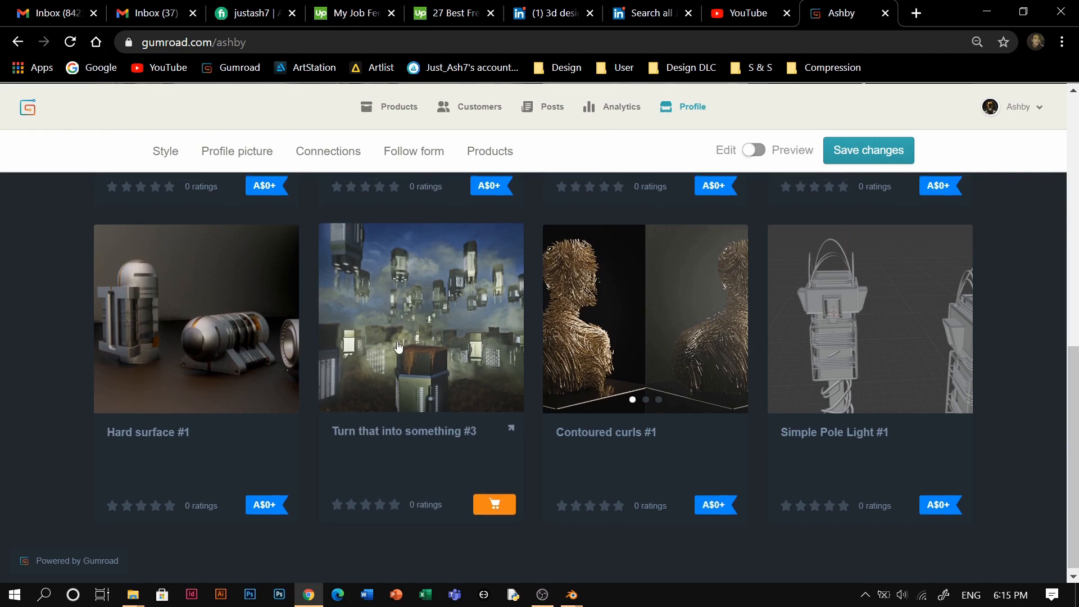
scroll(386, 378, "up", 1)
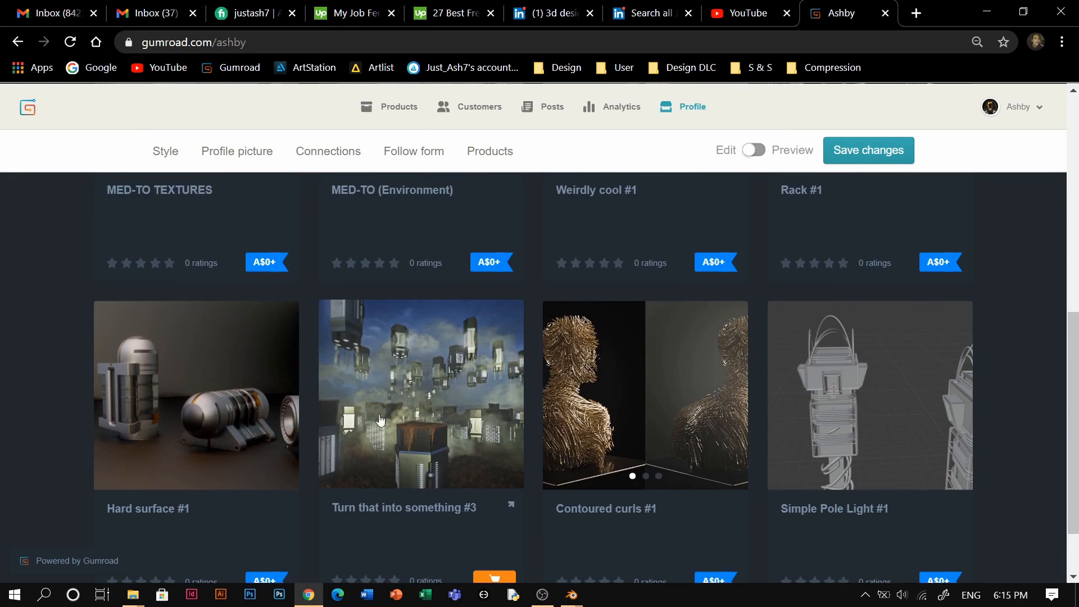
scroll(388, 419, "up", 3)
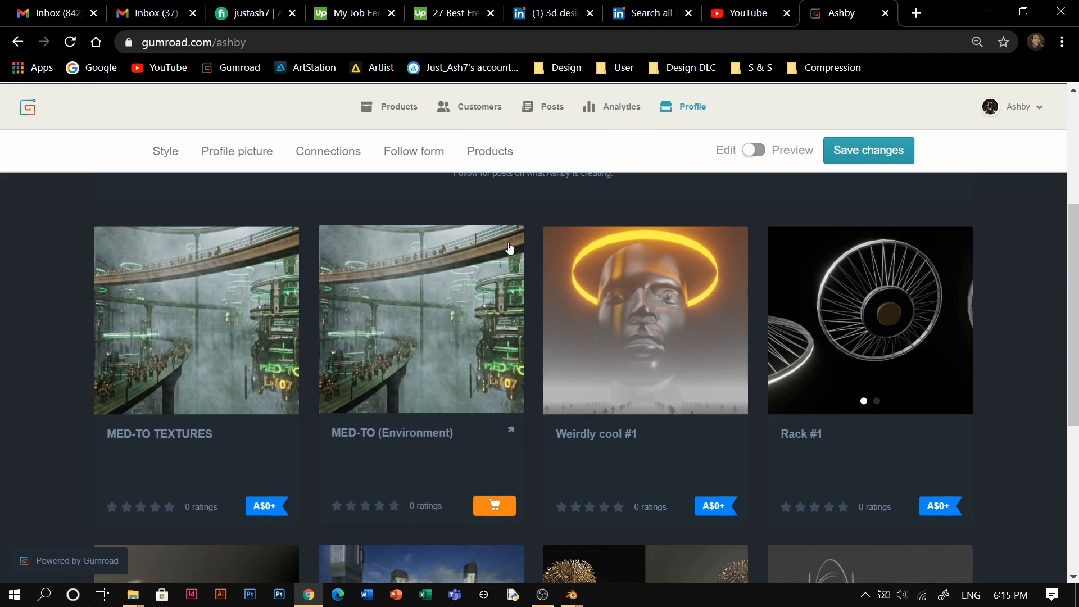
scroll(579, 359, "up", 3)
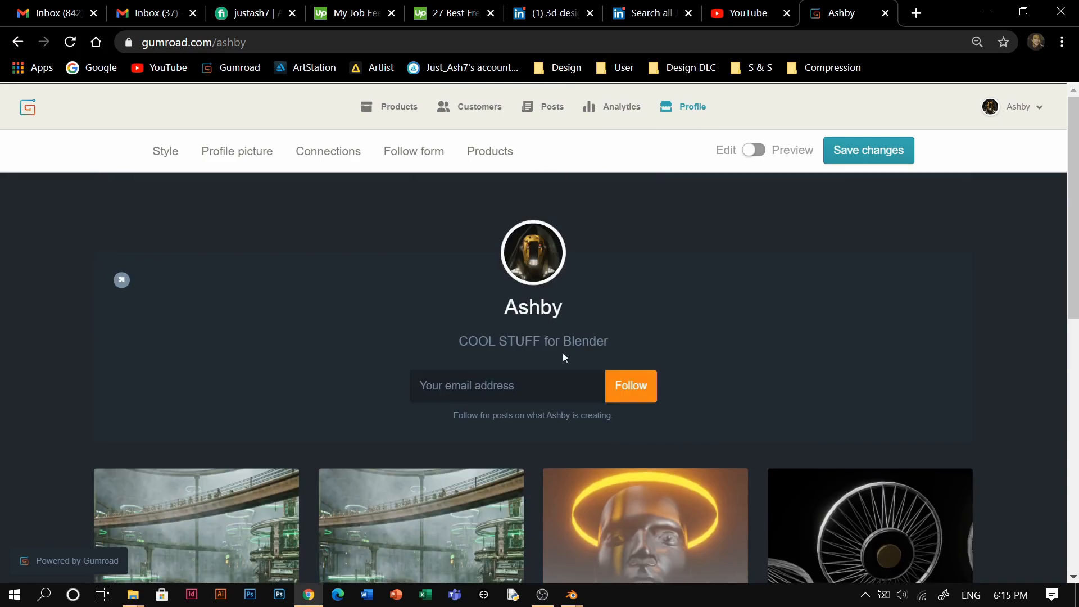
scroll(360, 363, "down", 2)
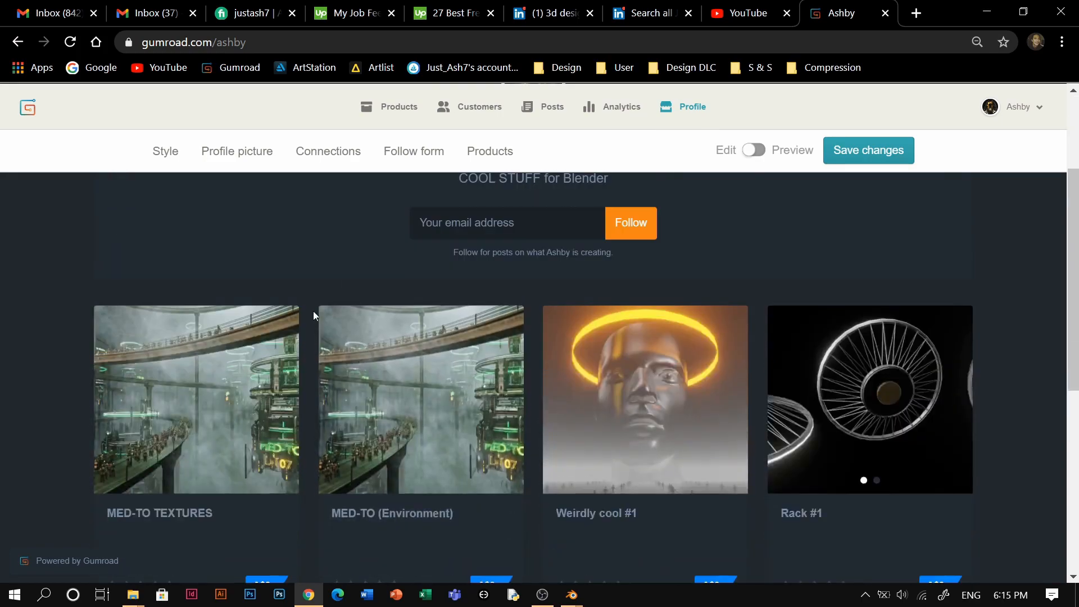
scroll(354, 378, "down", 3)
scroll(415, 427, "down", 4)
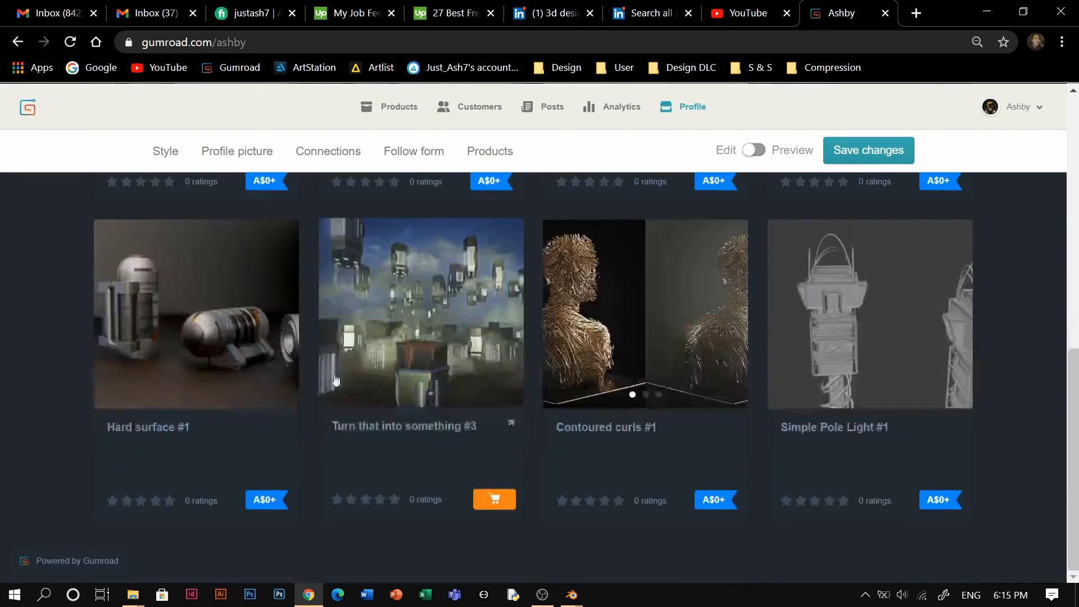
scroll(439, 345, "up", 4)
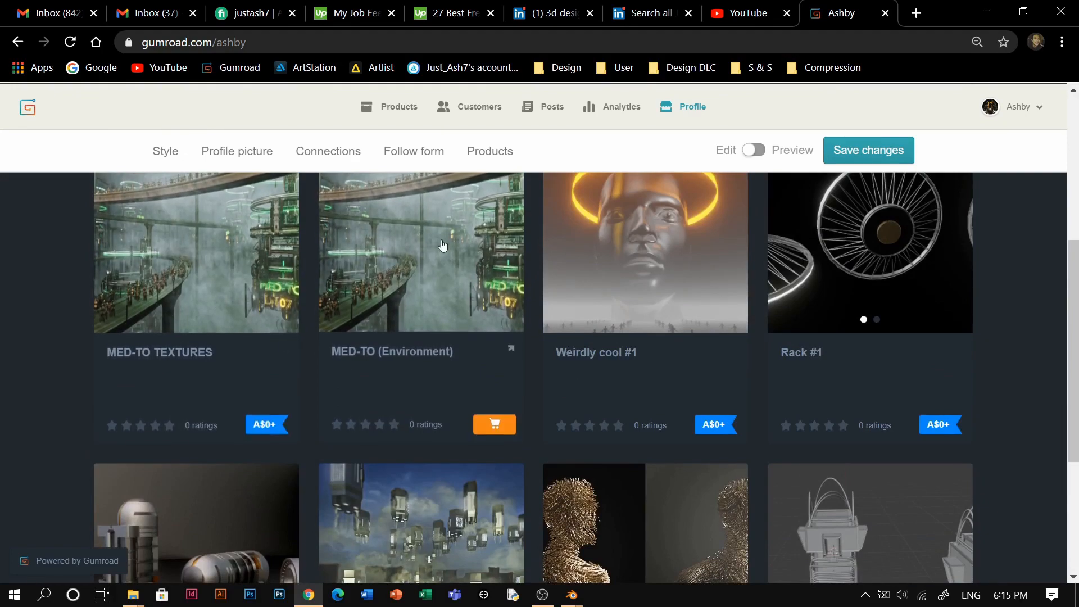
scroll(340, 325, "up", 1)
scroll(313, 416, "up", 2)
scroll(355, 430, "down", 1)
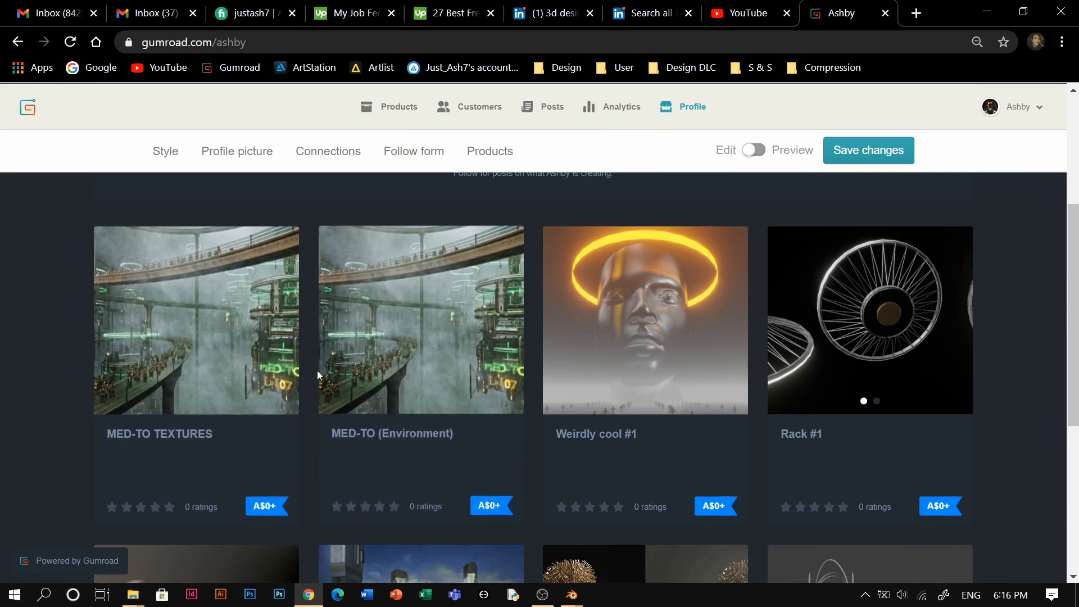
scroll(489, 339, "down", 2)
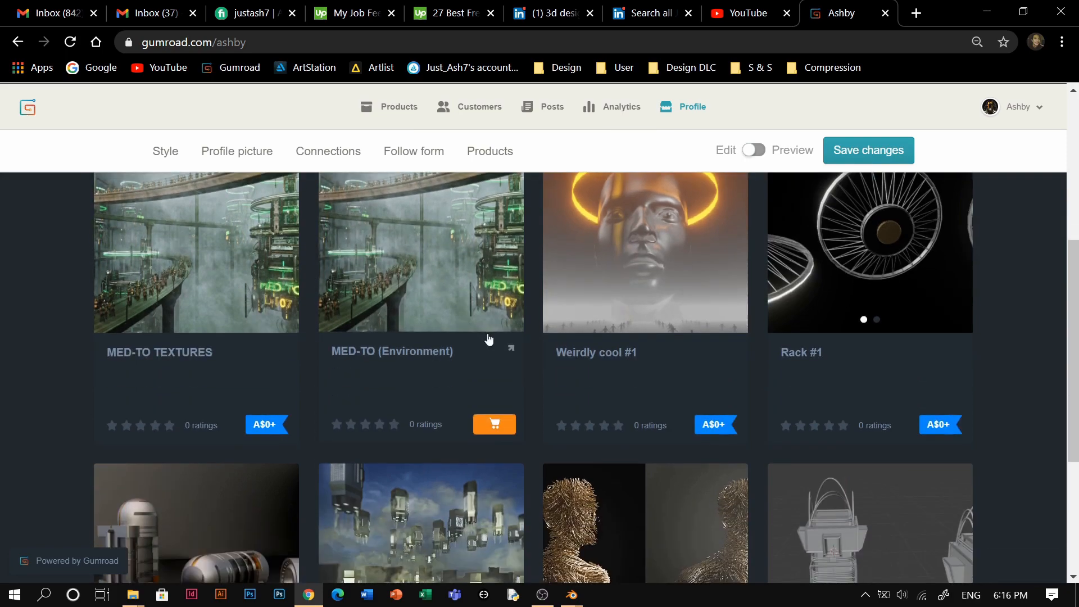
- Switch to the test 5.blend scene in Blender, view it in Material Preview, and return it to solid shading
mouse_move(572, 595)
mouse_move(683, 561)
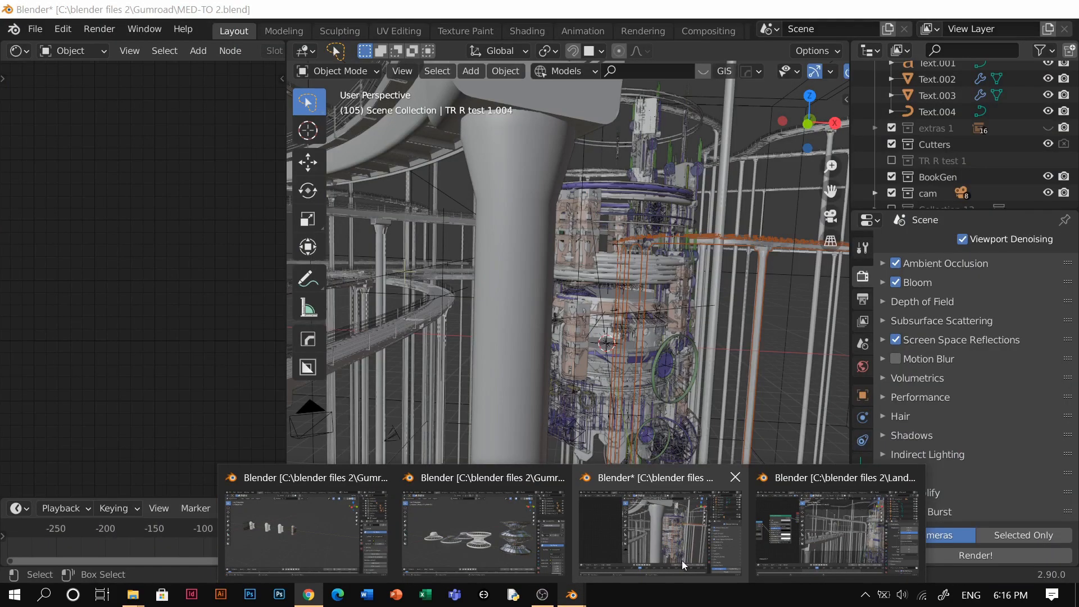
left_click(837, 531)
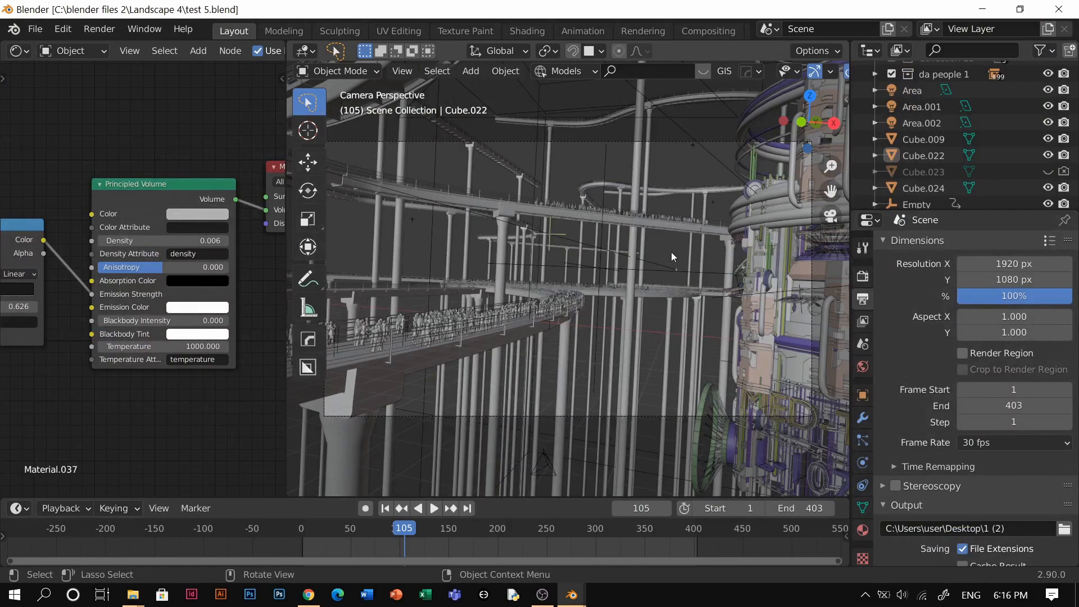
key("z")
left_click(727, 306)
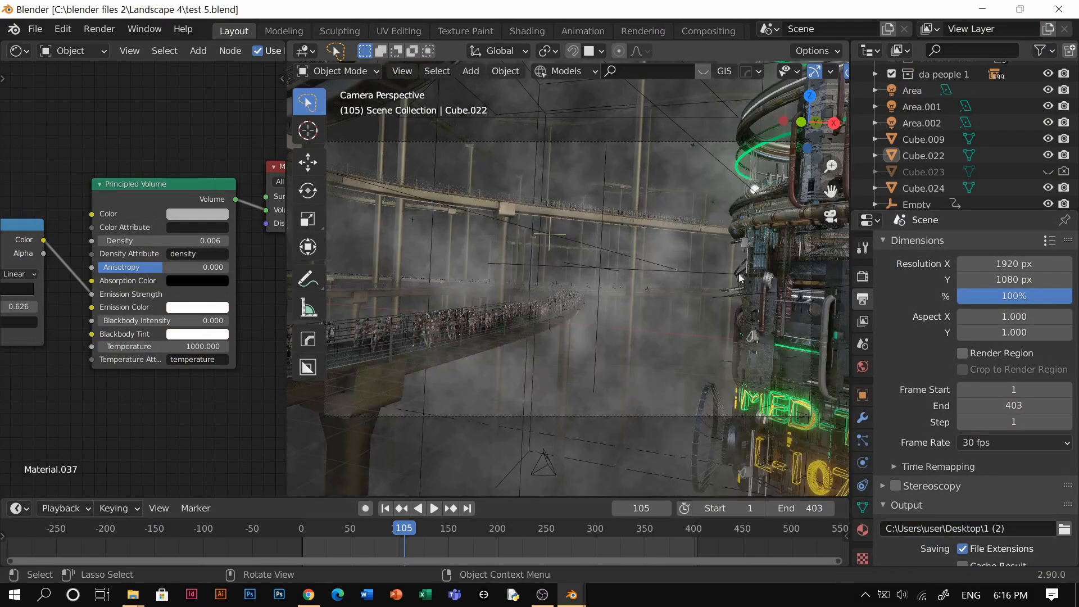
middle_click_drag(699, 291, 693, 288)
key("z")
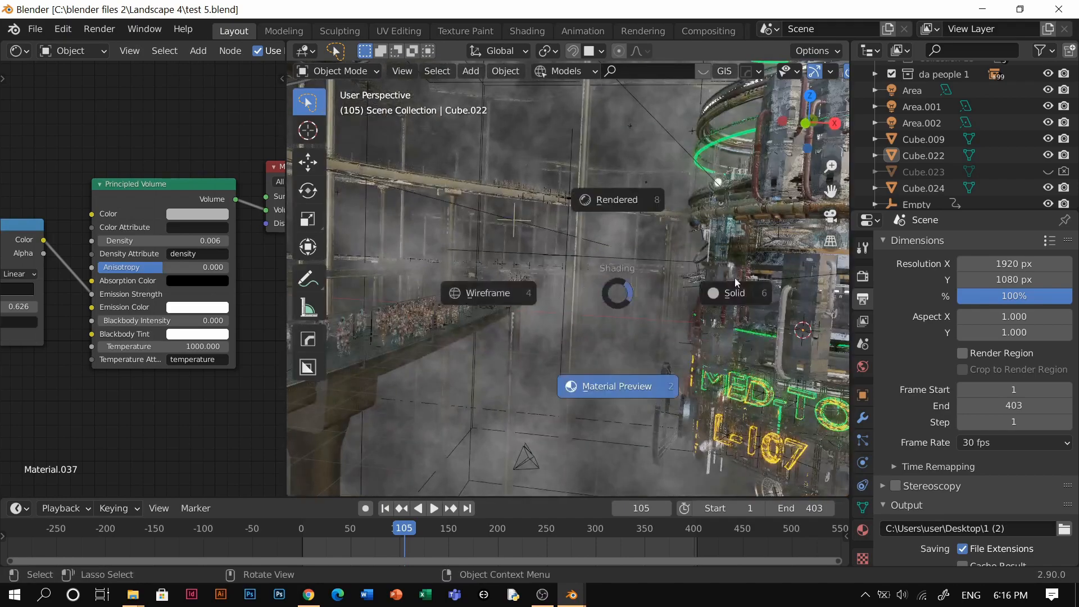
left_click(484, 293)
- Switch to the MED-TO 2.blend scene and display the cylindrical tower close up in Material Preview shading
mouse_move(579, 600)
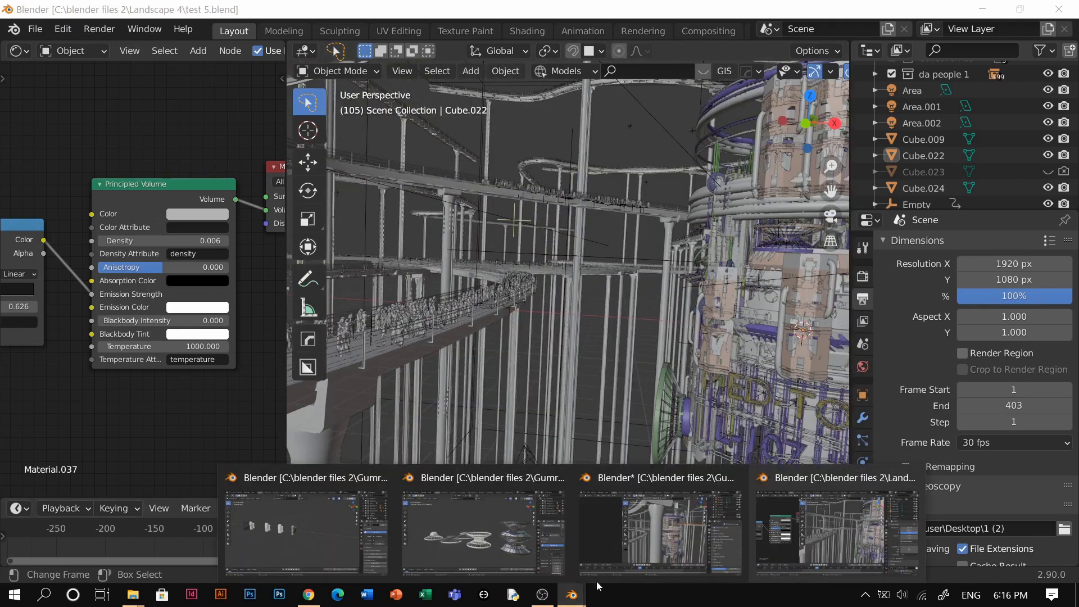
left_click(643, 545)
key("z")
left_click(603, 358)
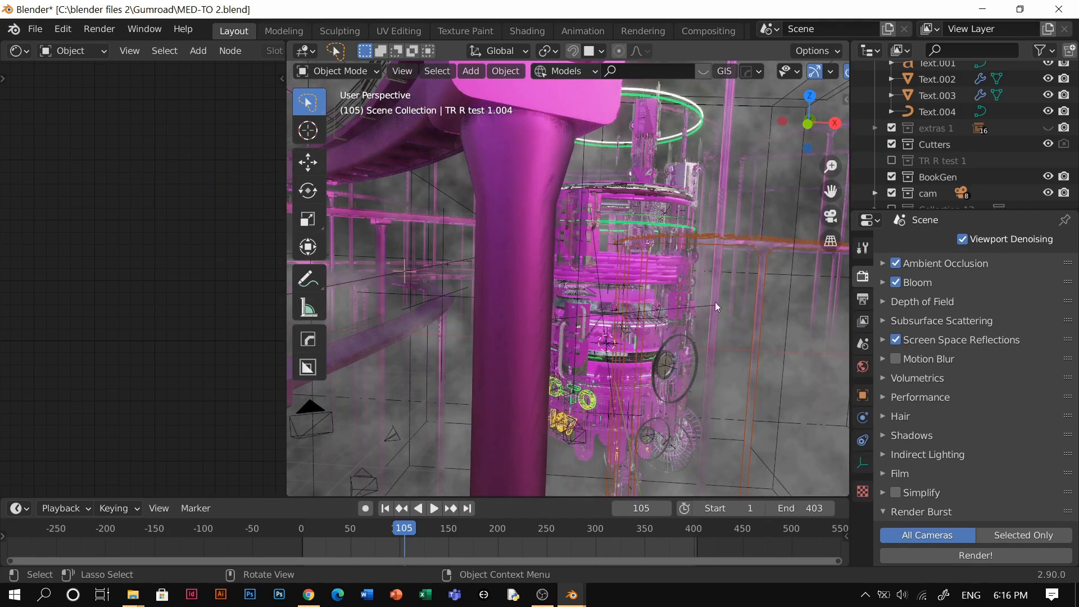
middle_click_drag(645, 299, 593, 359)
middle_click_drag(630, 270, 585, 286)
scroll(612, 329, "up", 3)
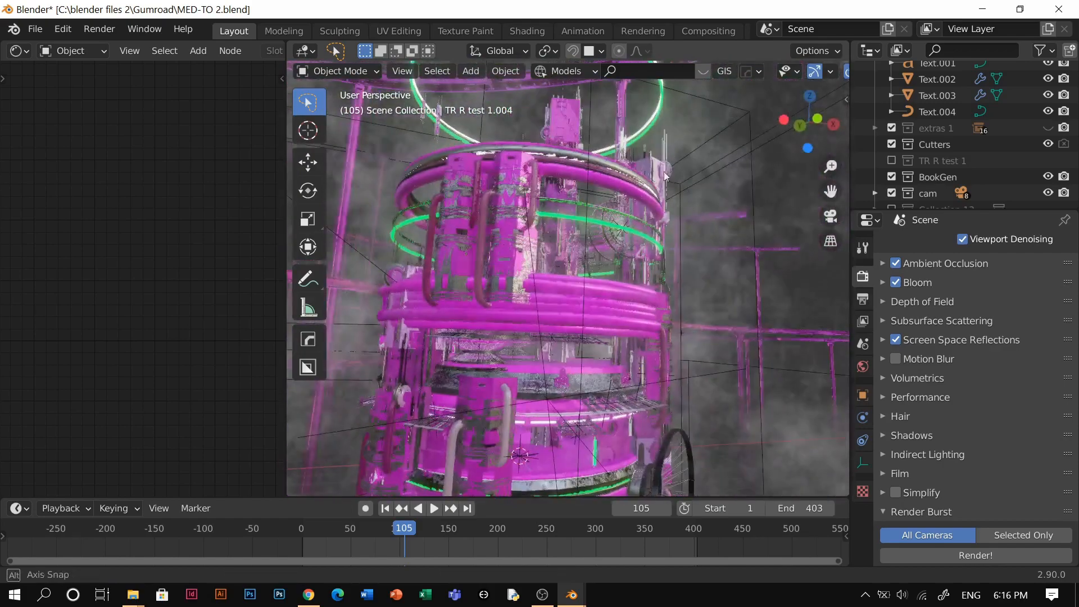
- Select the thick ribbed ring around the middle of the tower and leave it in its original place
left_click(578, 287)
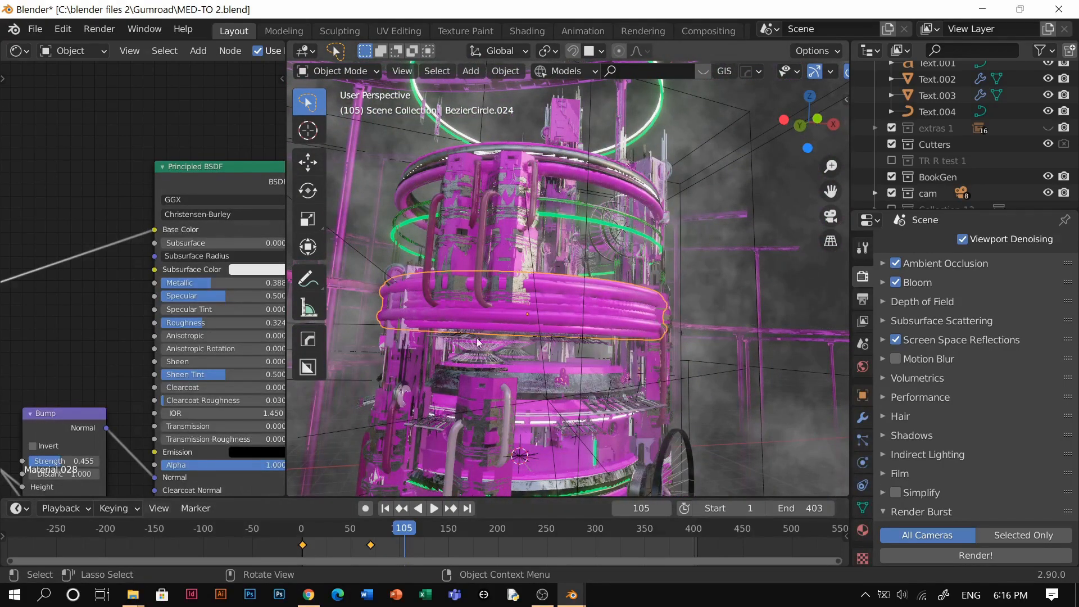
scroll(168, 270, "down", 1)
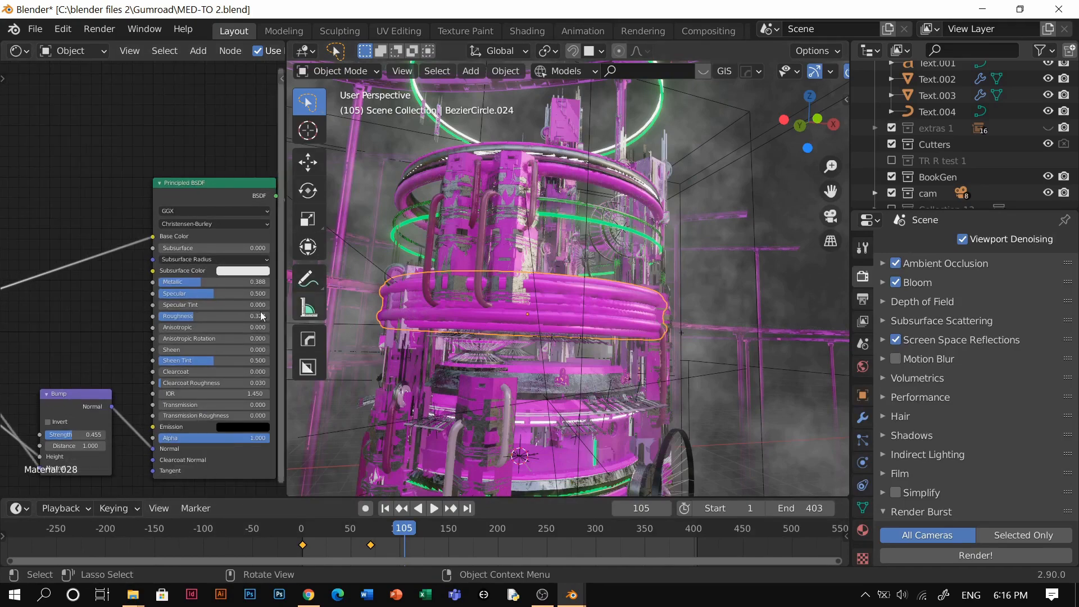
scroll(648, 319, "up", 4)
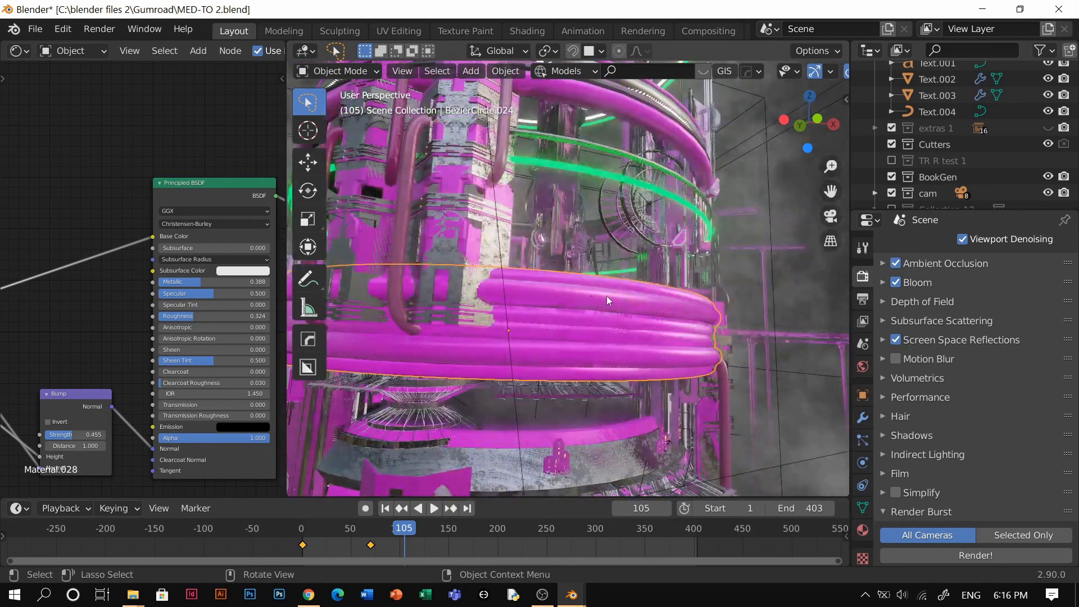
left_click(594, 304)
left_click(617, 298)
key("g")
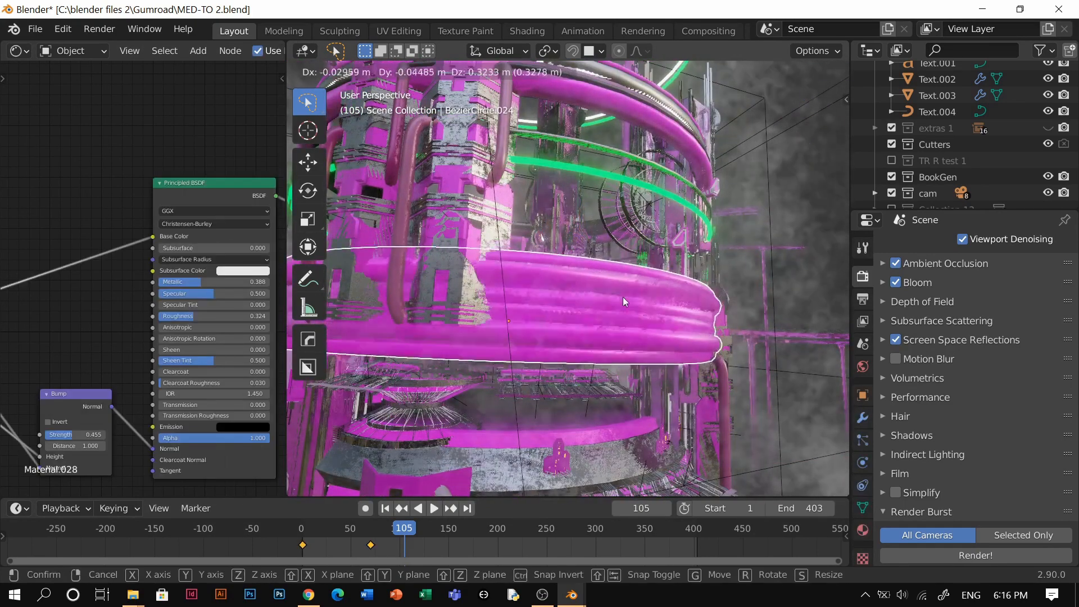
right_click(626, 302)
- Examine the train_wagon_rusty image texture node in the ribbed ring's material
middle_click_drag(150, 303, 146, 262)
scroll(180, 367, "up", 1)
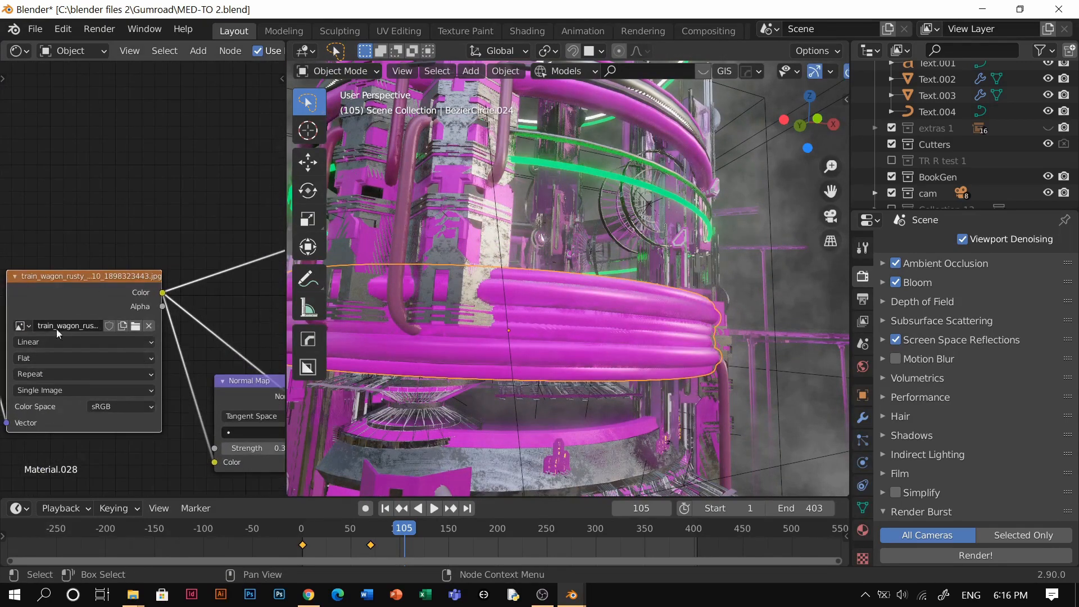
middle_click_drag(77, 311, 124, 283)
scroll(123, 269, "down", 1)
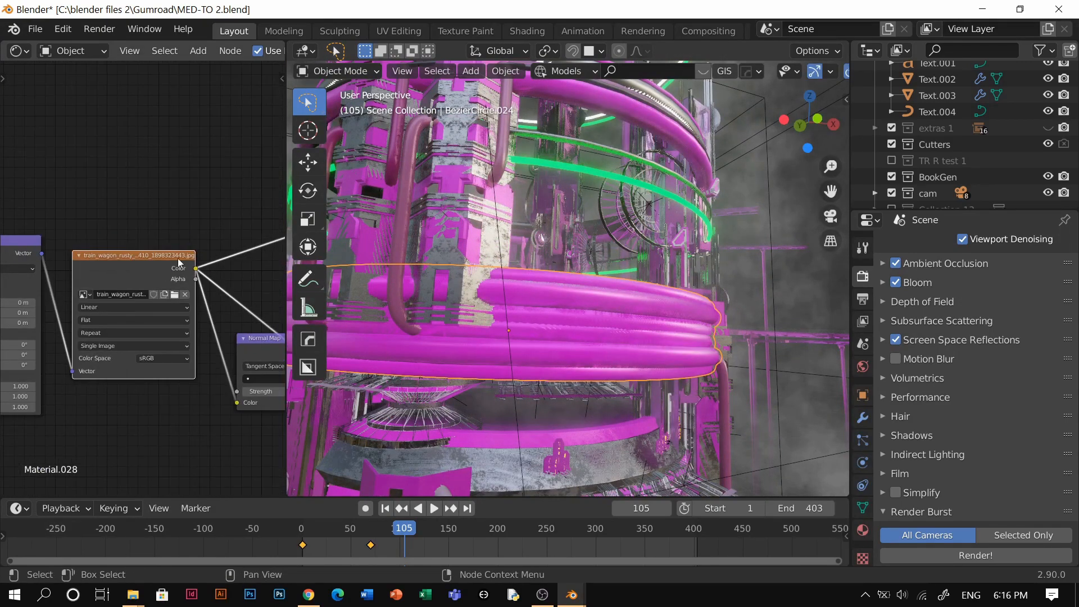
left_click(16, 50)
left_click(84, 232)
scroll(176, 299, "up", 1)
scroll(140, 262, "up", 1)
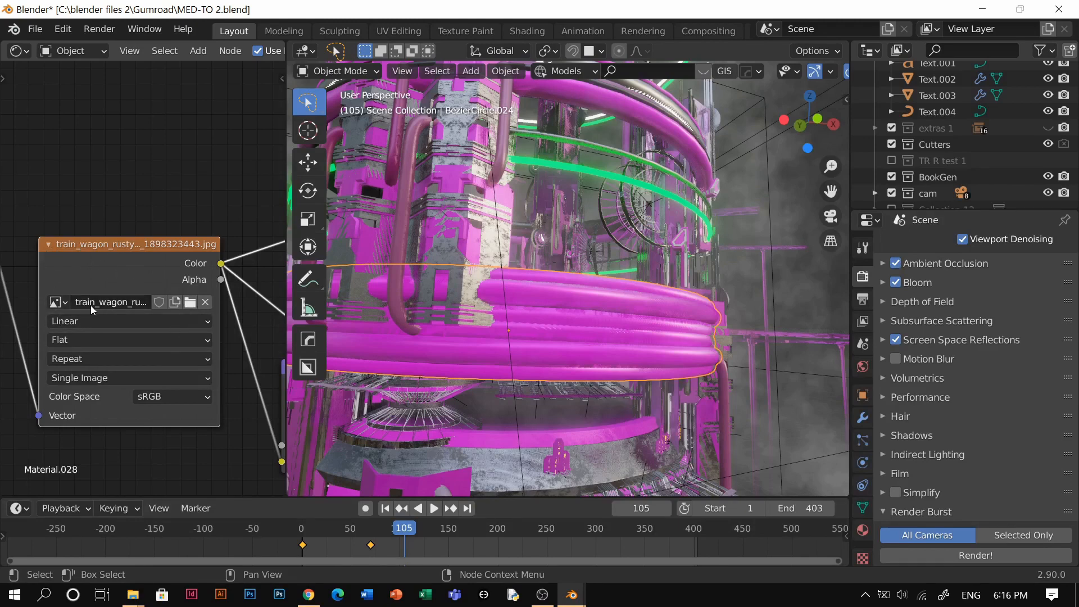
- Load train_wagon_rusty_20_20150410_1898323443.jpg from the MED-TO textures folder into the ring's image texture node
left_click(190, 304)
double_click(360, 177)
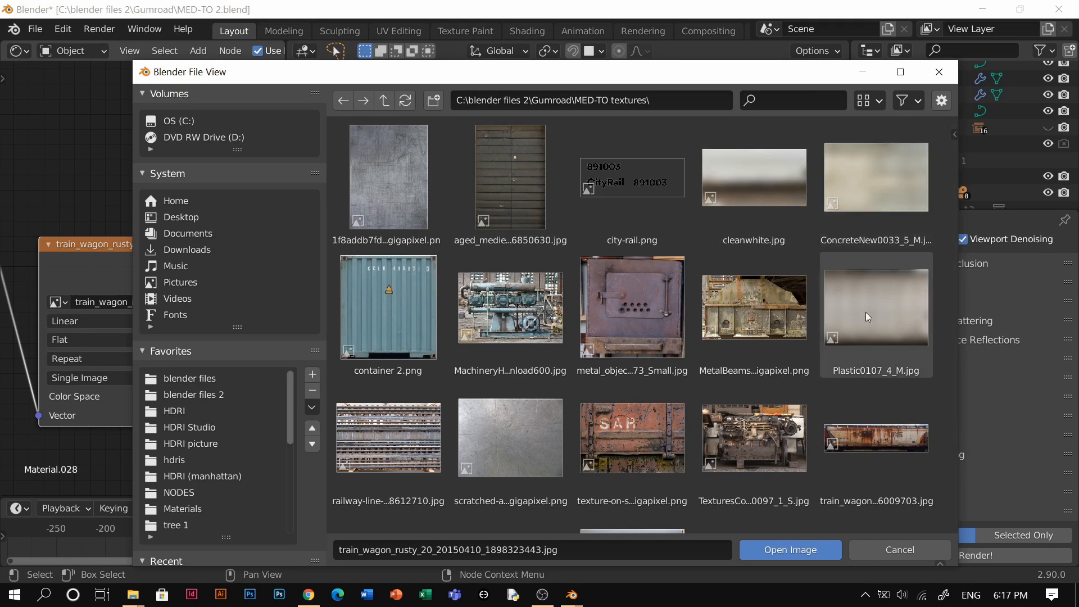
scroll(633, 298, "down", 2)
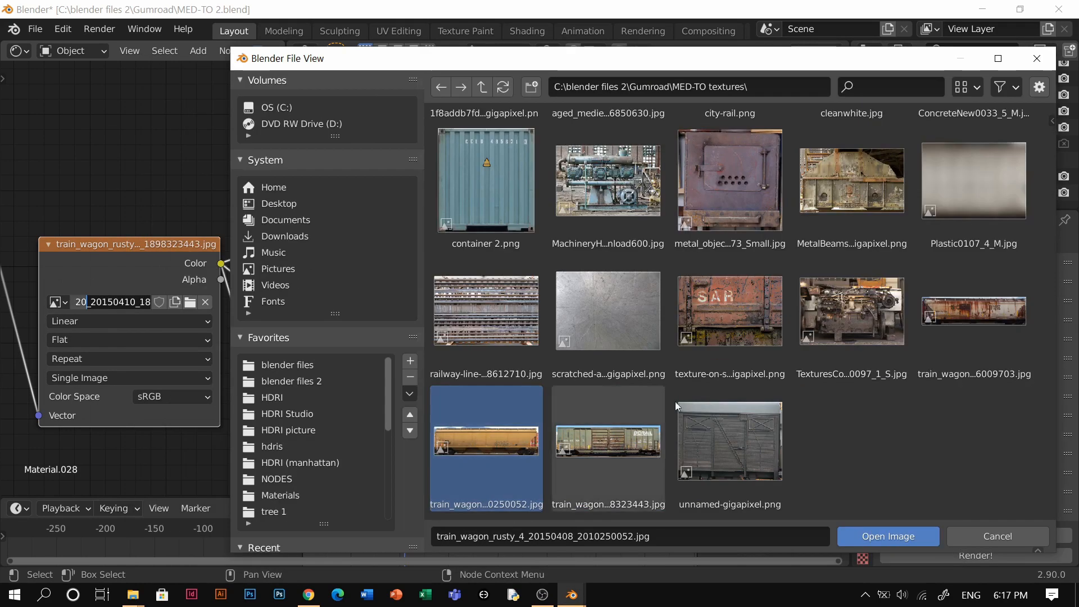
left_click(975, 312)
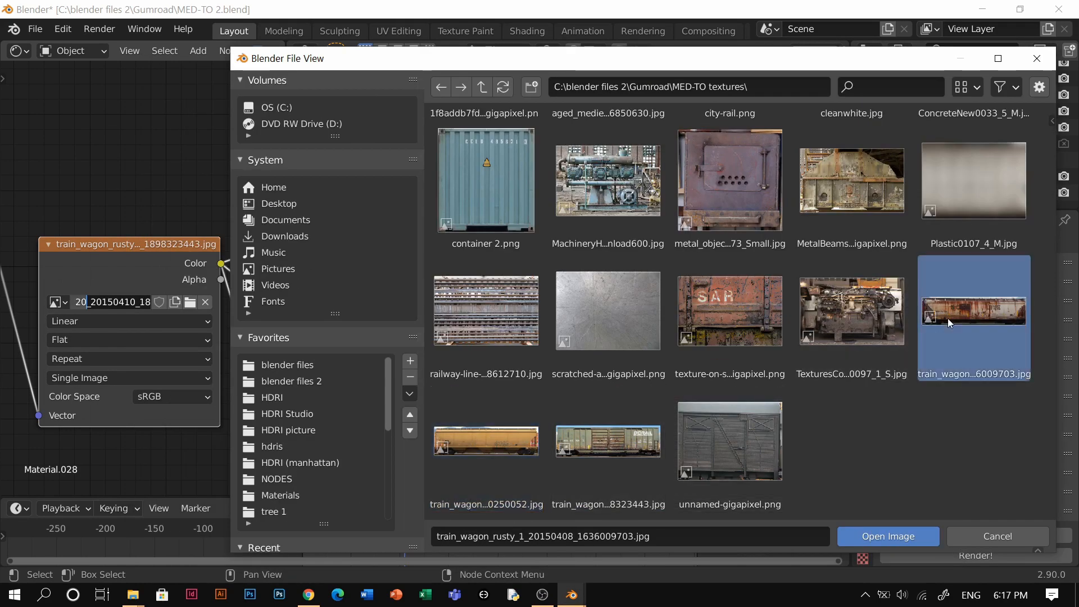
left_click(610, 457)
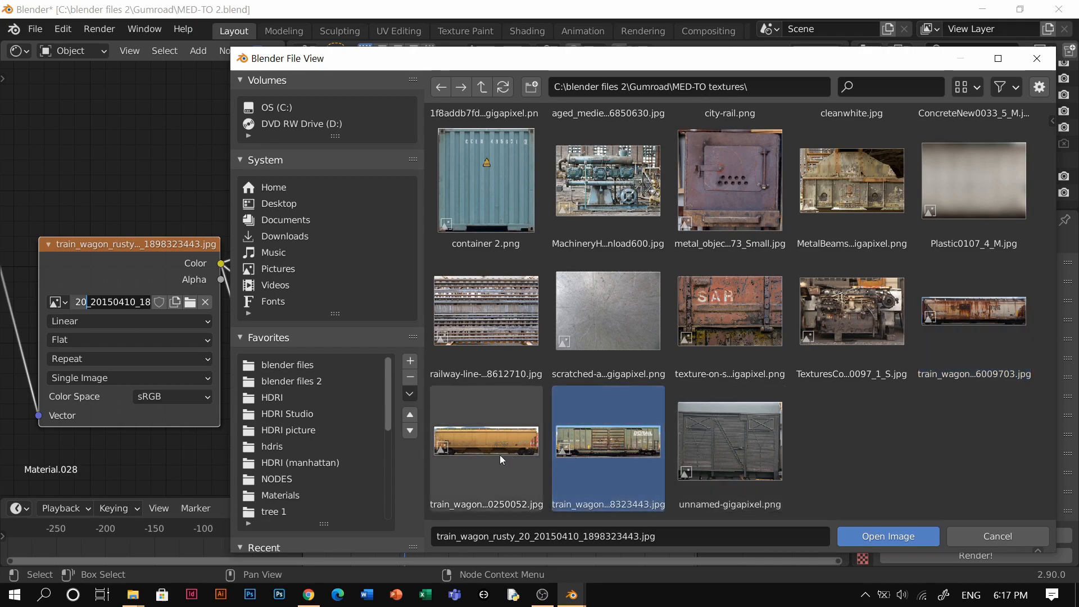
double_click(619, 450)
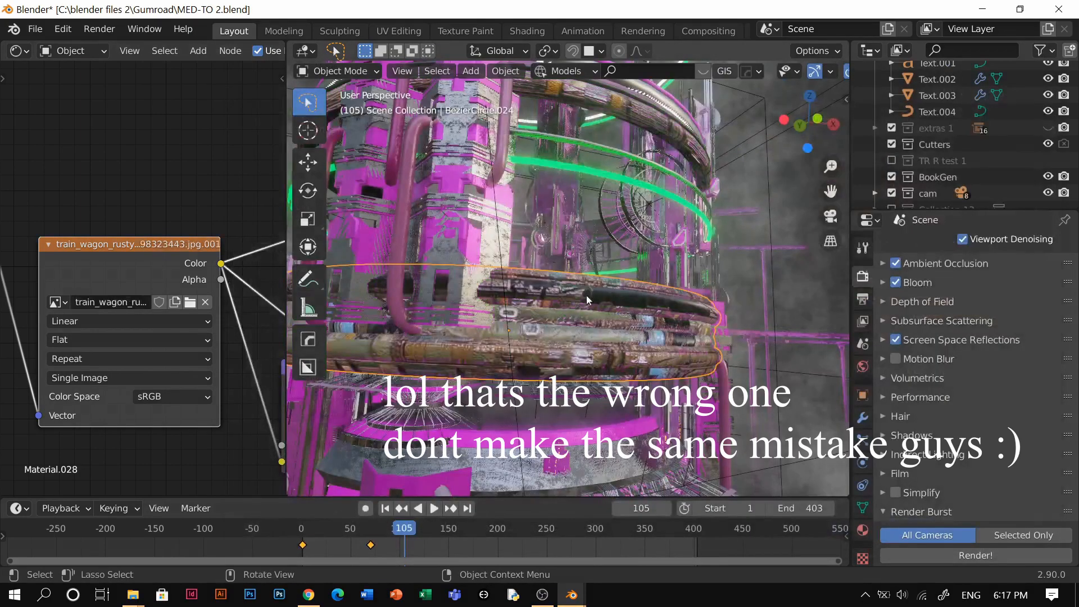
- Inspect the relinked texture on the tower's rings from several angles and distances in the viewport
middle_click_drag(505, 371, 445, 466)
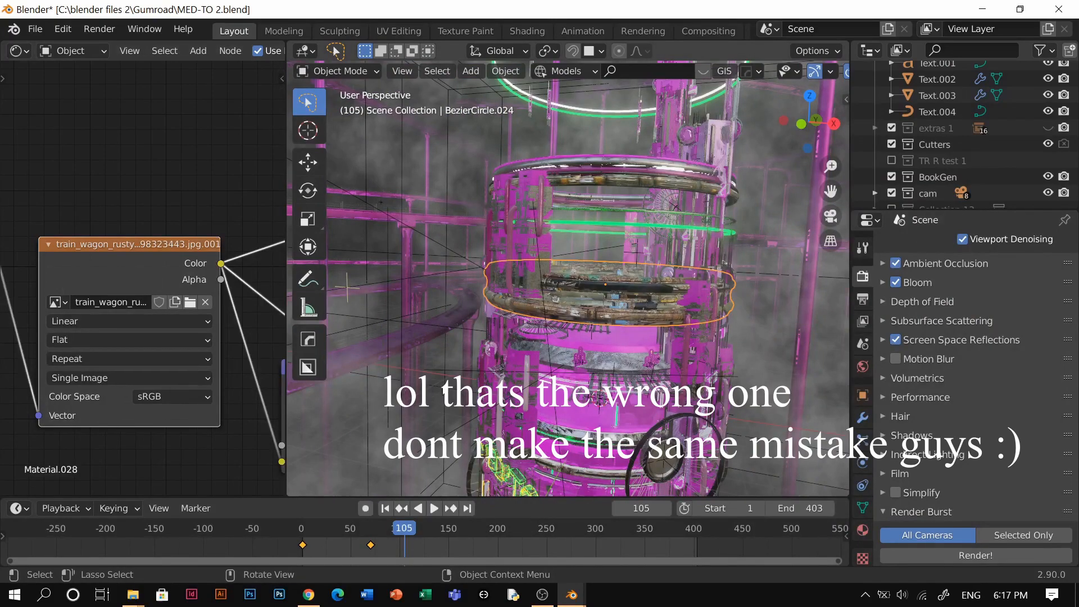
left_click(635, 291)
mouse_move(641, 295)
middle_mouse_down()
mouse_move(713, 326)
mouse_move(668, 374)
mouse_move(563, 285)
mouse_move(628, 303)
mouse_move(583, 339)
mouse_move(617, 251)
middle_mouse_up()
scroll(625, 320, "up", 6)
scroll(625, 321, "down", 10)
scroll(582, 339, "up", 4)
key("z")
left_click(517, 304)
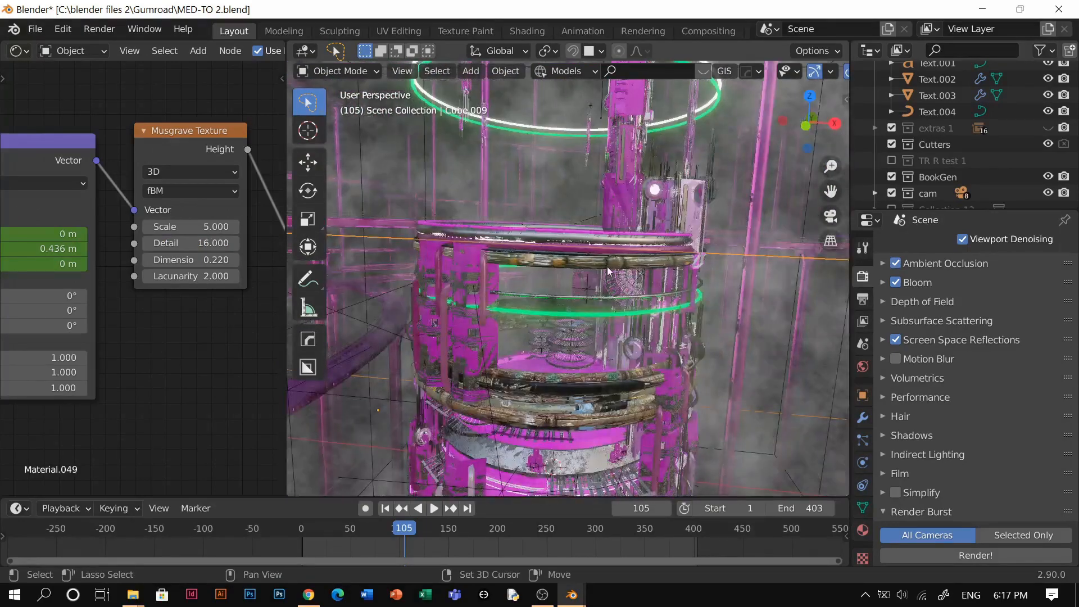
- Select the wall column on the side of the tower and locate the wall 1 collection in the outliner
scroll(606, 269, "up", 5)
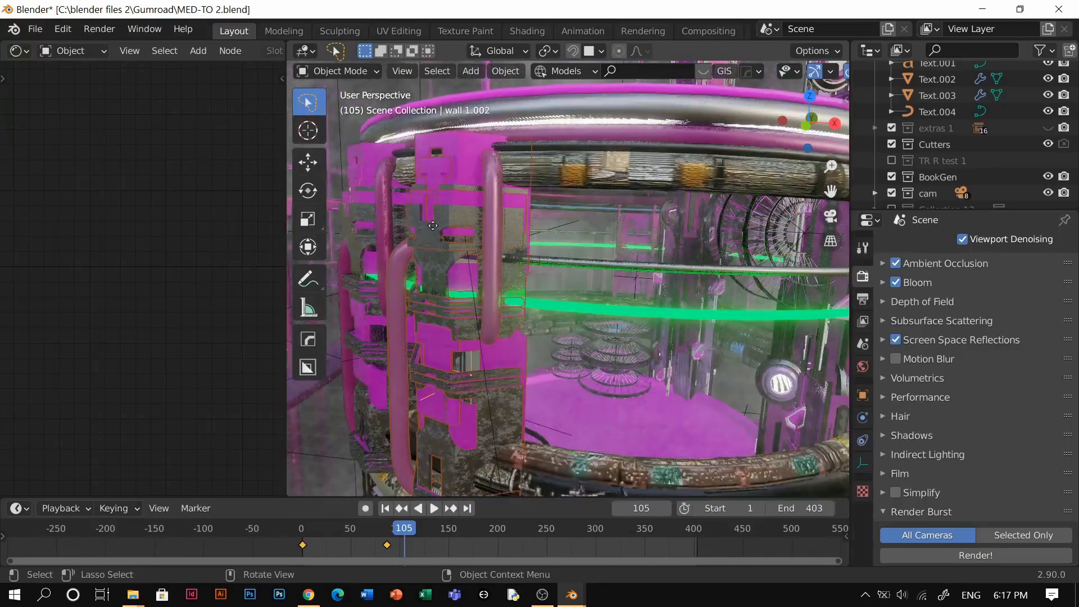
left_click(457, 207)
middle_click_drag(448, 267, 846, 315)
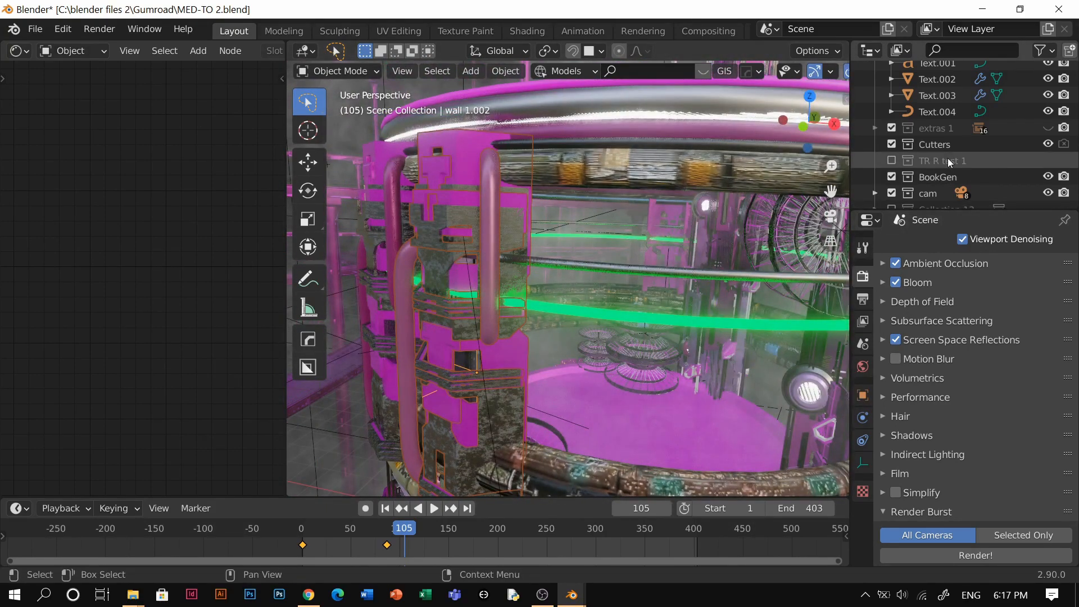
scroll(950, 159, "up", 10)
scroll(976, 135, "up", 3)
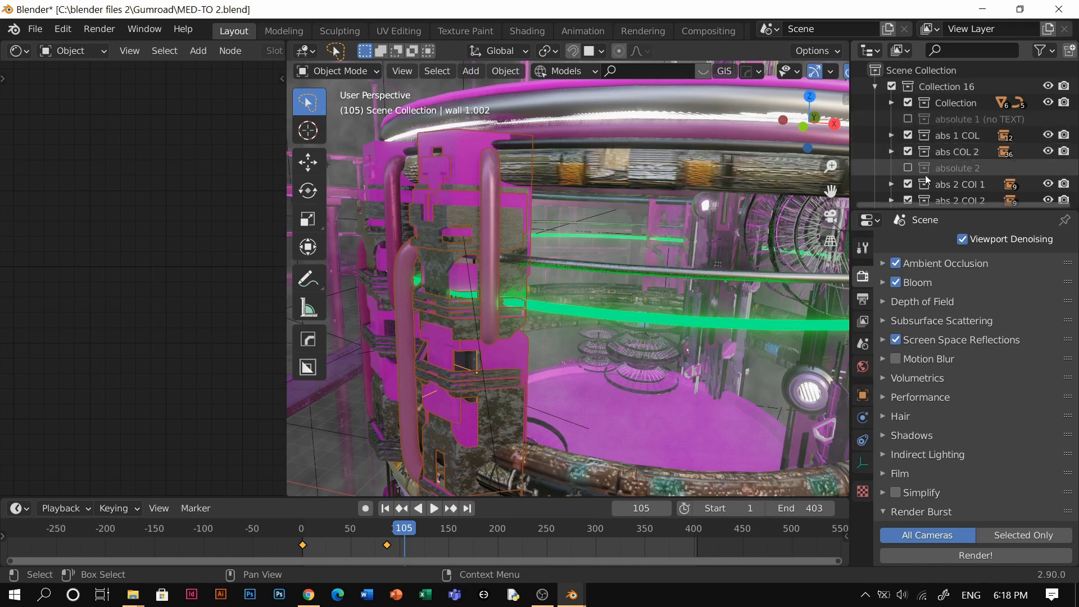
scroll(949, 158, "down", 4)
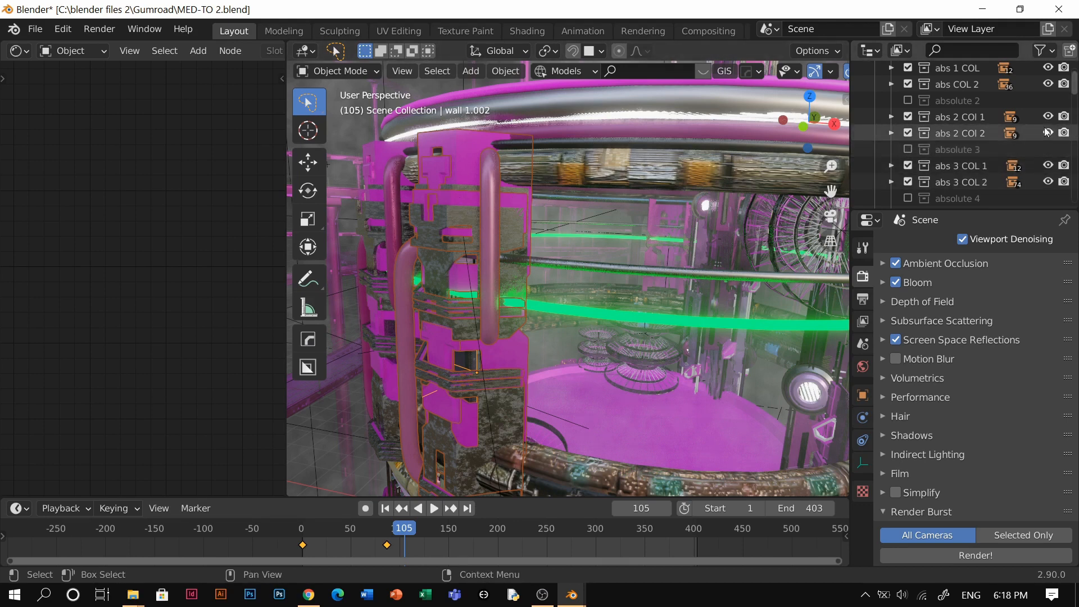
scroll(1037, 129, "down", 5)
scroll(978, 121, "down", 5)
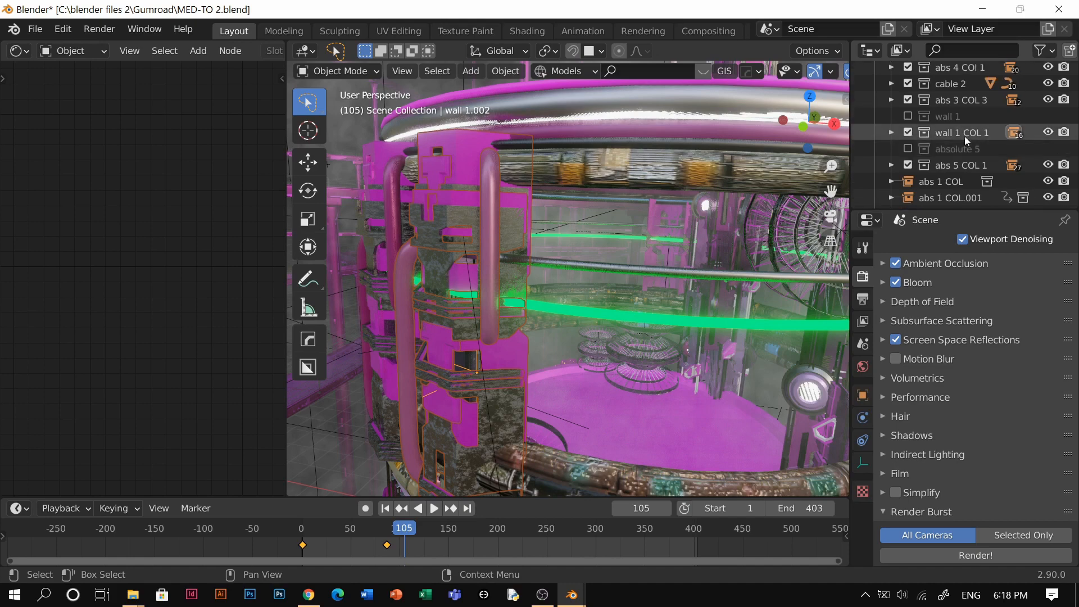
- Enable the wall 1 collection, select all of its objects and isolate them in local view
left_click(909, 116)
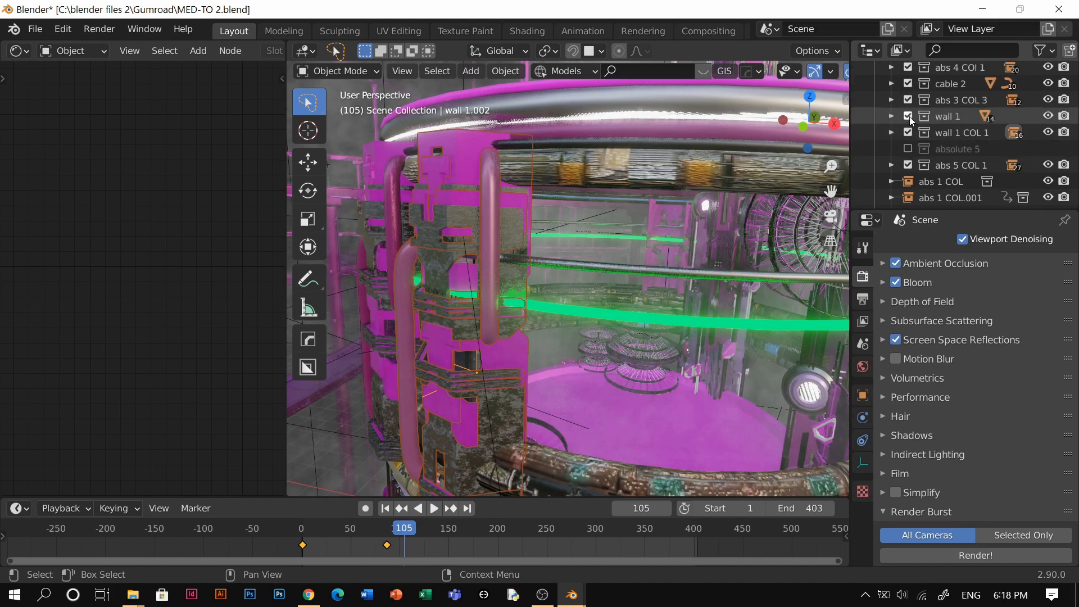
left_click(909, 116)
left_click(908, 132)
left_click(909, 132)
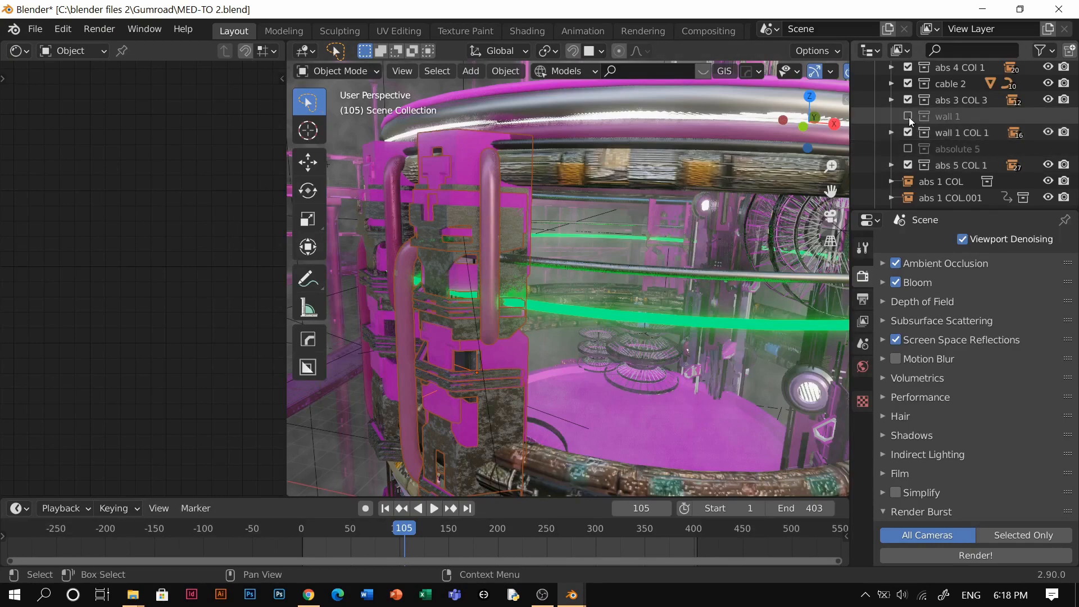
right_click(954, 118)
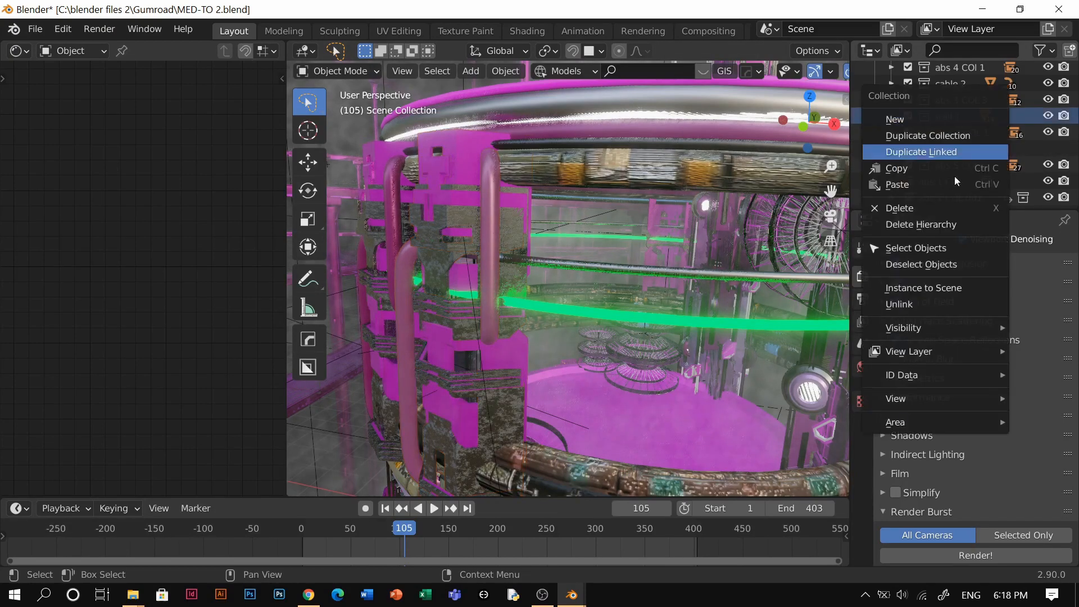
left_click(926, 249)
key("KP_Divide")
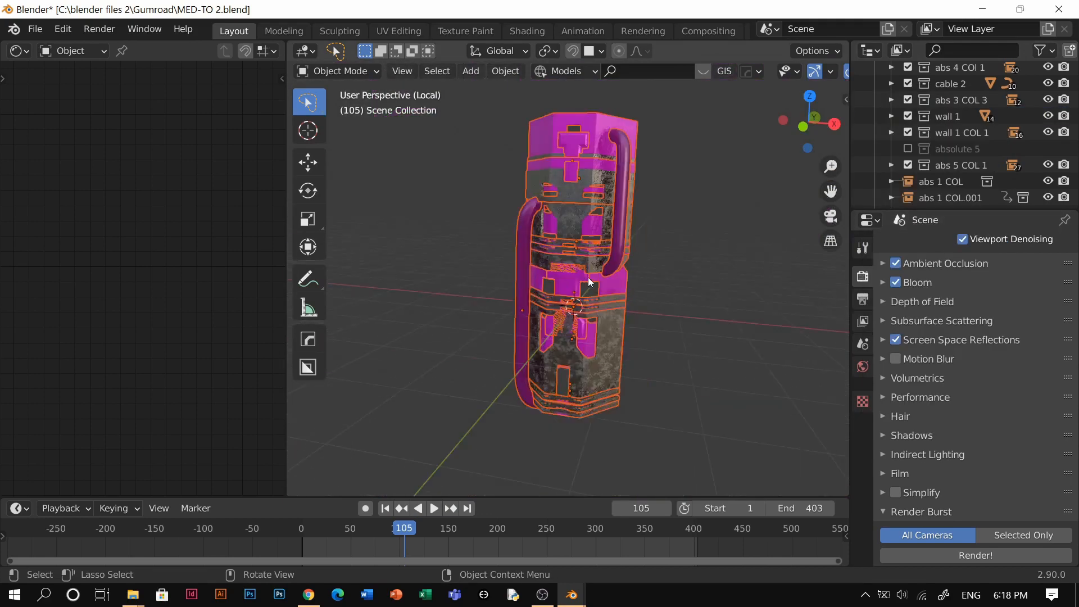
- Select only the upper panel of the isolated wall column and bring its image texture node into closer view
left_click(679, 257)
middle_click_drag(587, 229, 691, 241)
middle_click_drag(573, 231, 571, 309, "shift")
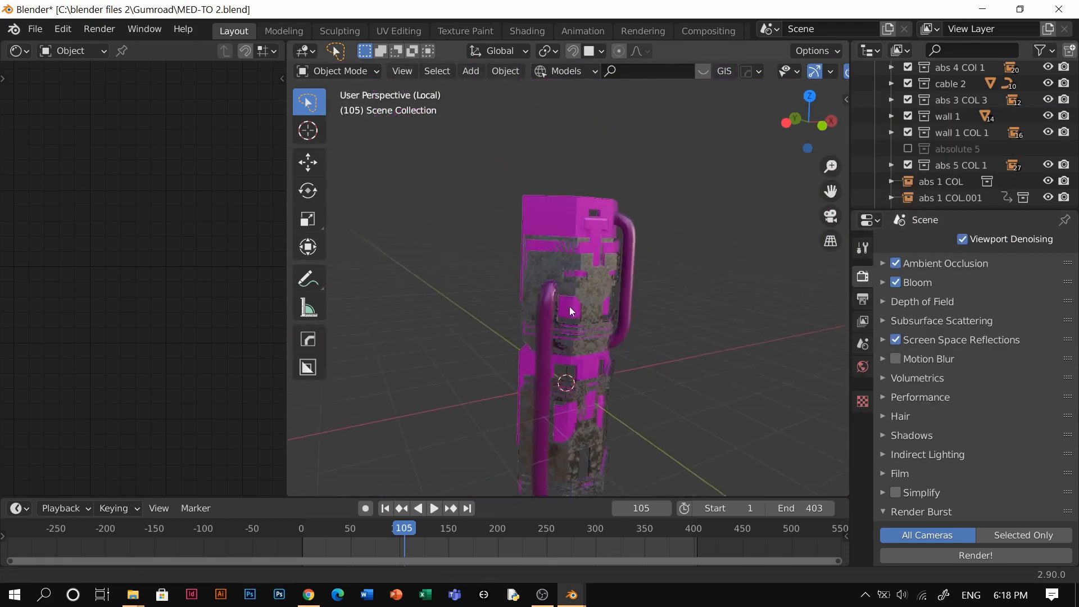
scroll(609, 259, "up", 3)
middle_click_drag(608, 263, 673, 272)
left_click(562, 172)
scroll(562, 223, "down", 2)
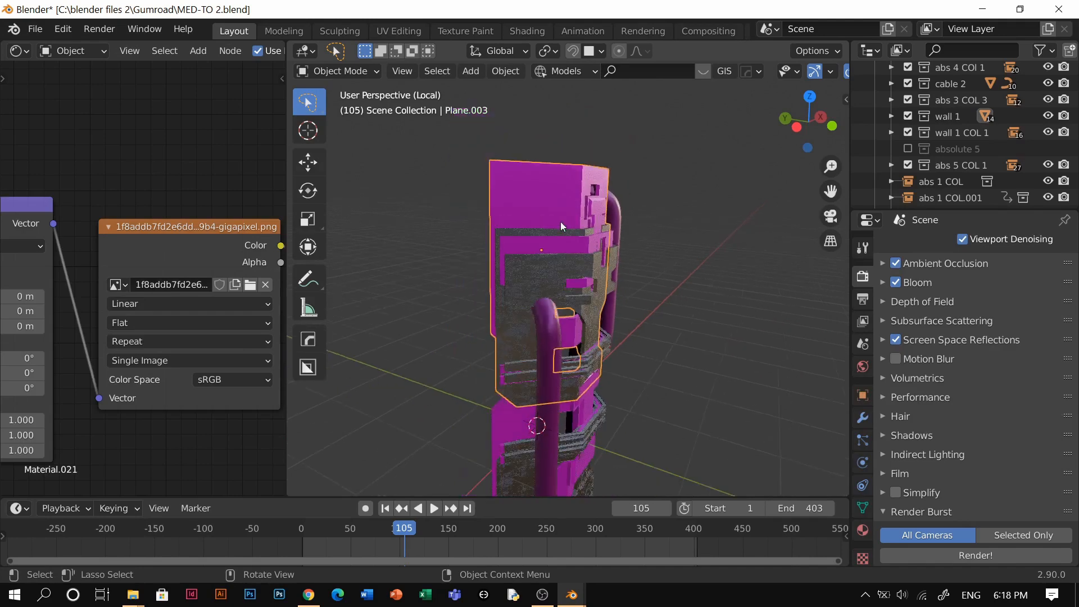
middle_click_drag(607, 230, 561, 266)
scroll(561, 265, "down", 1)
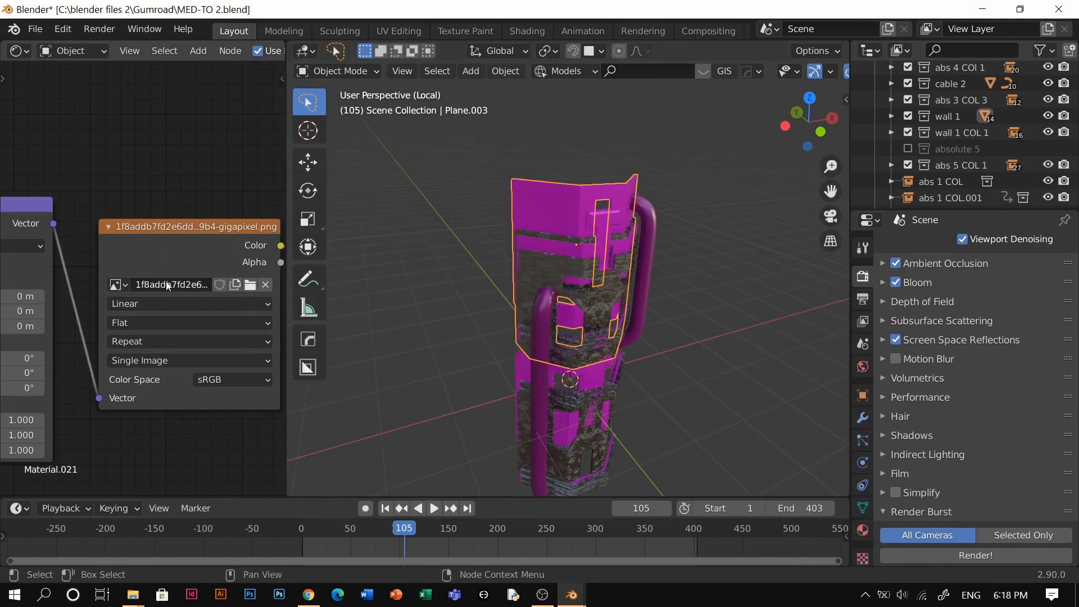
scroll(202, 266, "up", 2)
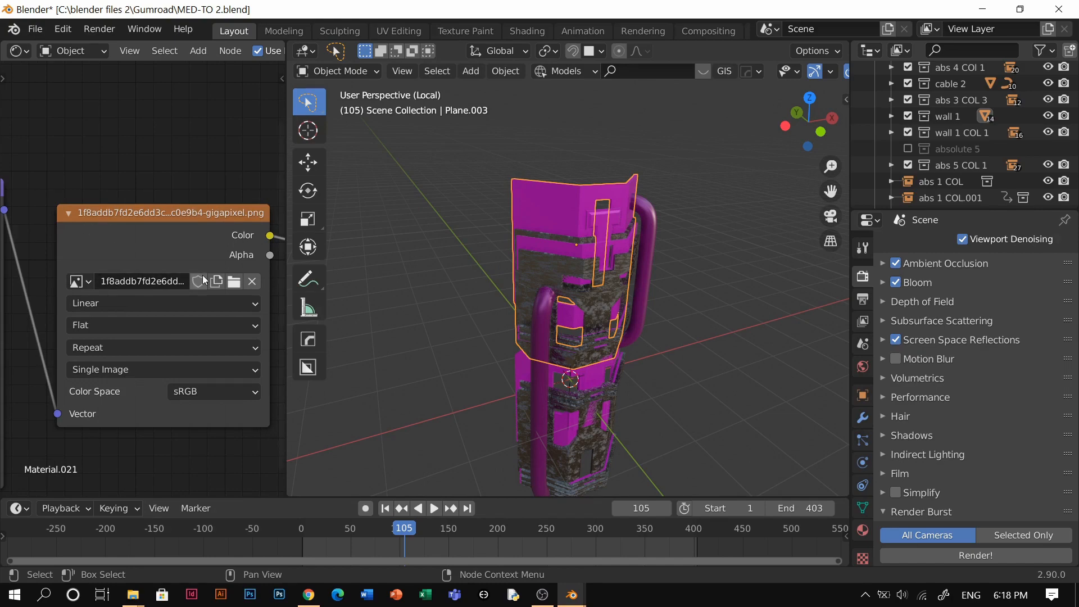
- Load 1f8addb7fd2e6dd3cb3d4b0103c0e9b4-gigapixel.png from the MED-TO textures folder into the wall panel's image texture node
left_click(234, 279)
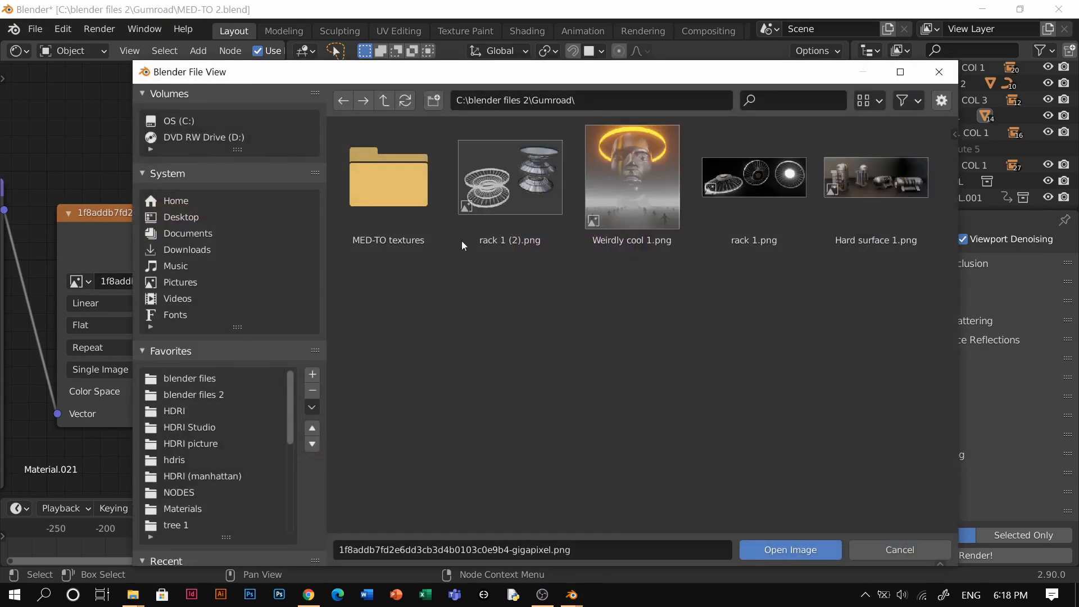
double_click(389, 195)
left_click(778, 101)
type("1")
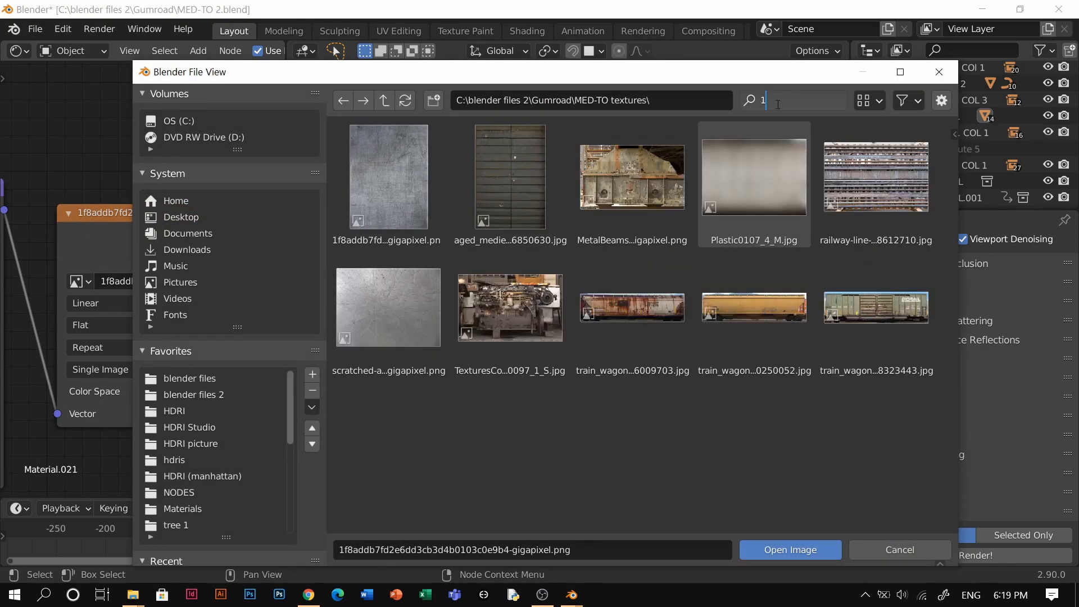
double_click(383, 182)
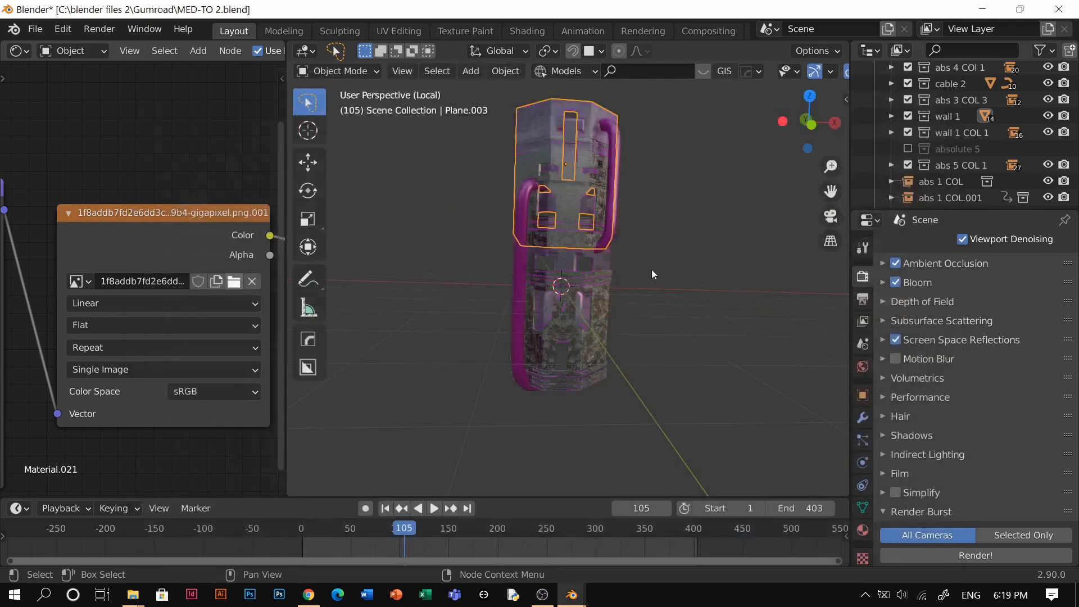
- Check the relinked wall texture, leave local view and switch the viewport to solid shading
middle_click_drag(561, 215, 645, 258, "shift")
scroll(611, 307, "up", 2)
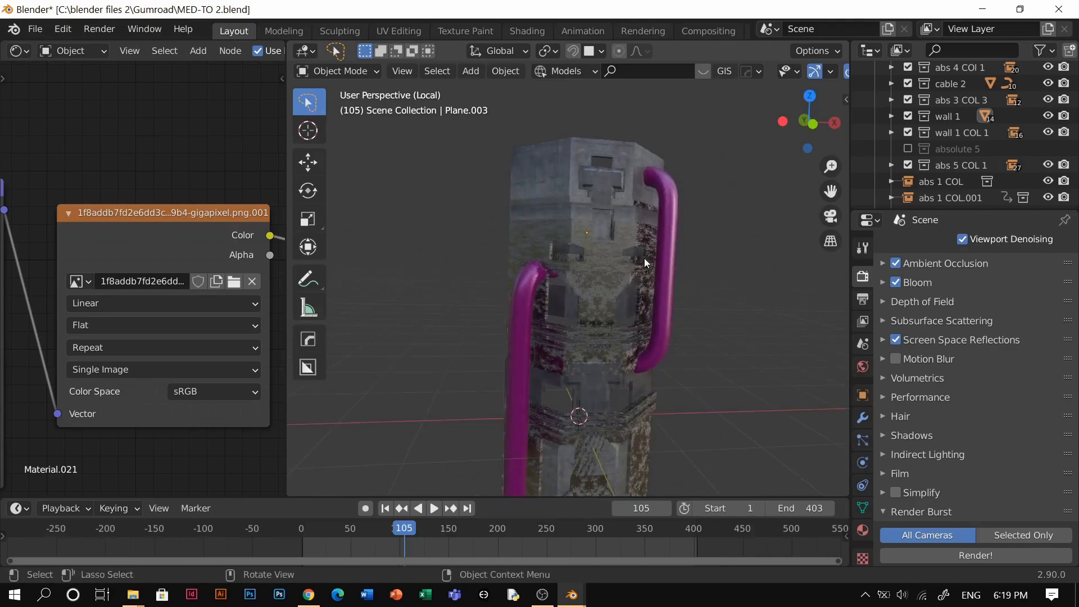
key("KP_Divide")
scroll(619, 258, "down", 3)
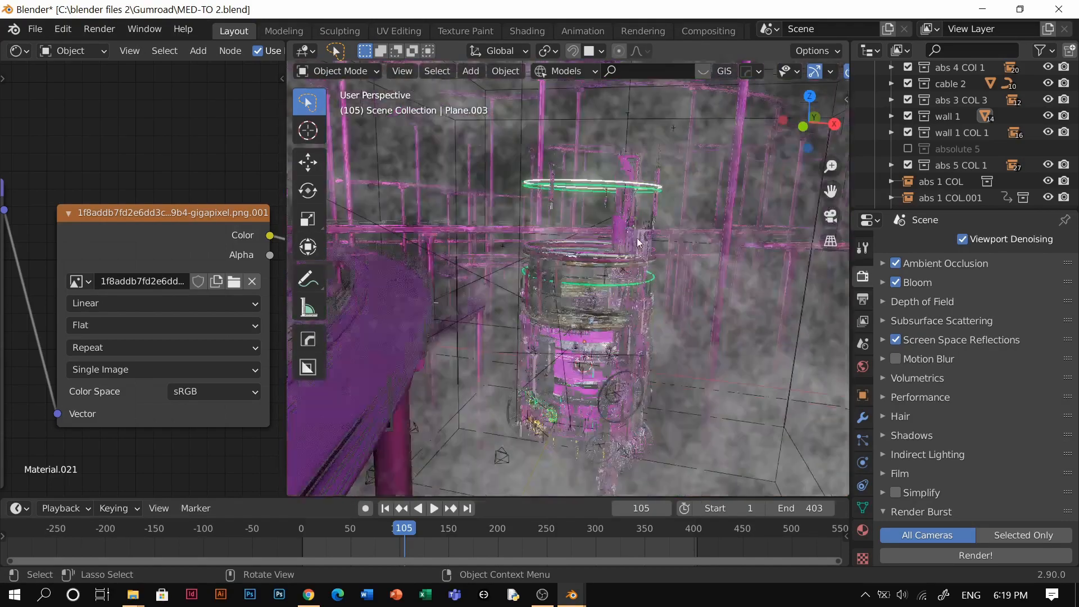
scroll(596, 291, "up", 3)
key("z")
left_click(602, 306)
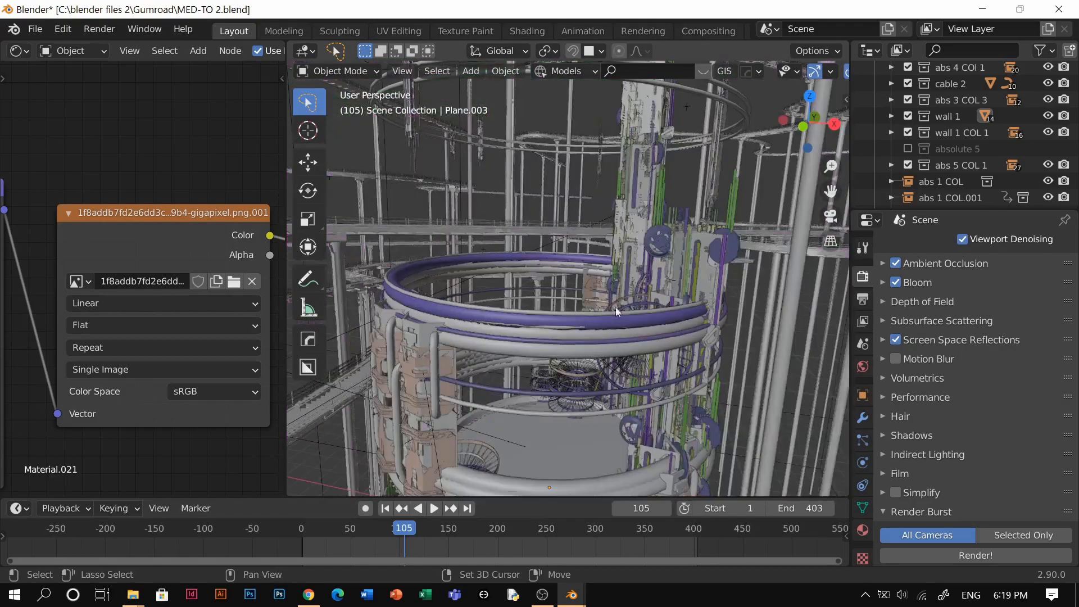
- Examine the tower's rings and walls and the surrounding sky rails and support columns in solid shading
scroll(644, 219, "up", 2)
middle_click_drag(644, 219, 678, 190)
middle_click_drag(547, 229, 550, 127, "shift")
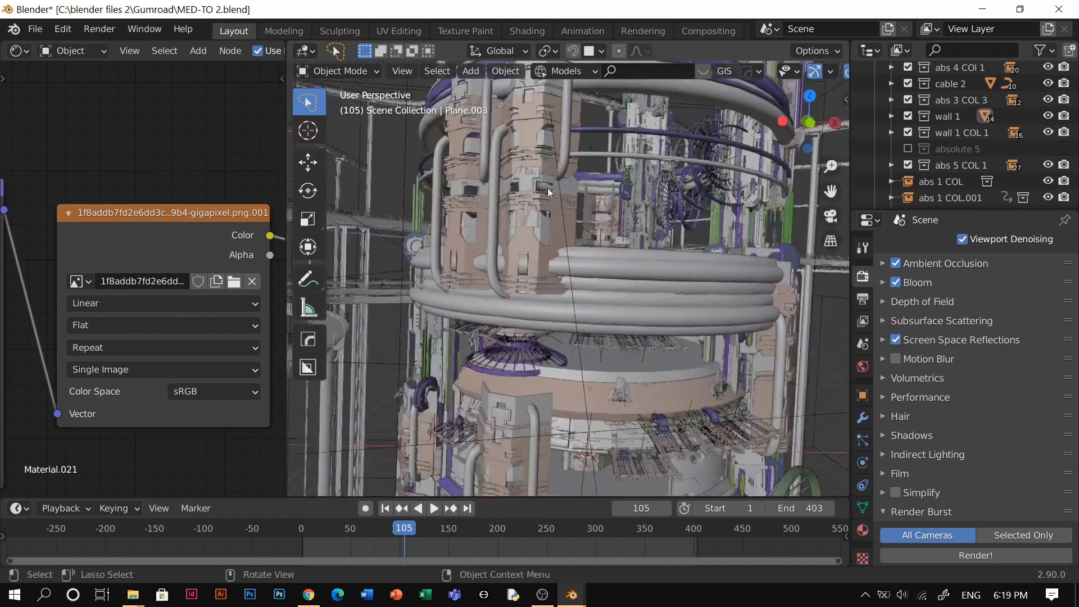
scroll(590, 315, "down", 1)
middle_click_drag(591, 315, 531, 189, "shift")
middle_click_drag(613, 206, 535, 365)
scroll(538, 208, "down", 2)
middle_click_drag(466, 217, 697, 409, "shift")
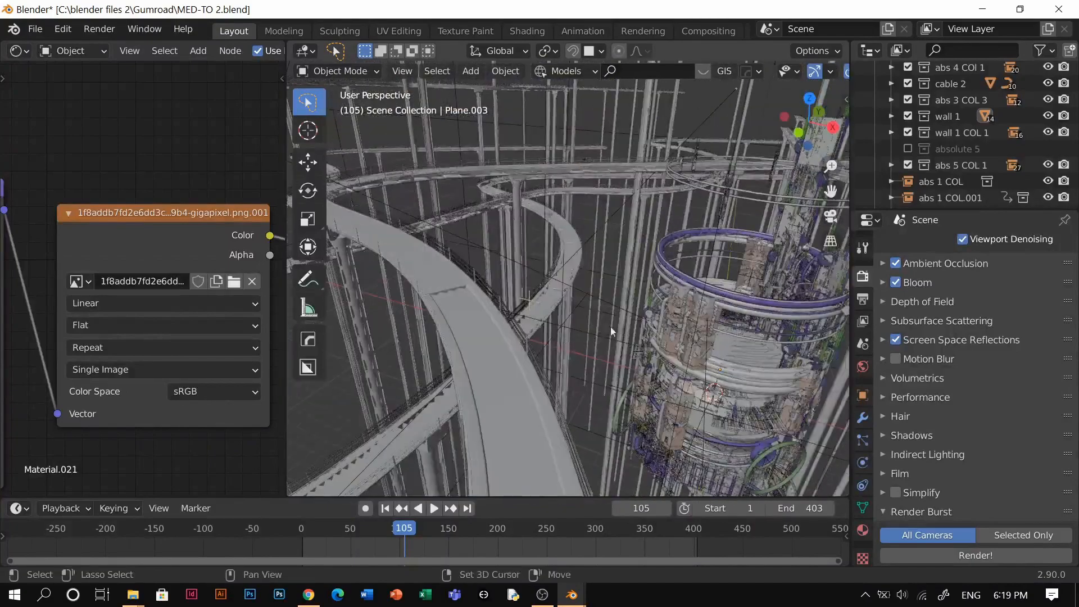
middle_click_drag(610, 326, 517, 268, "shift")
scroll(693, 304, "down", 2)
scroll(630, 285, "down", 2)
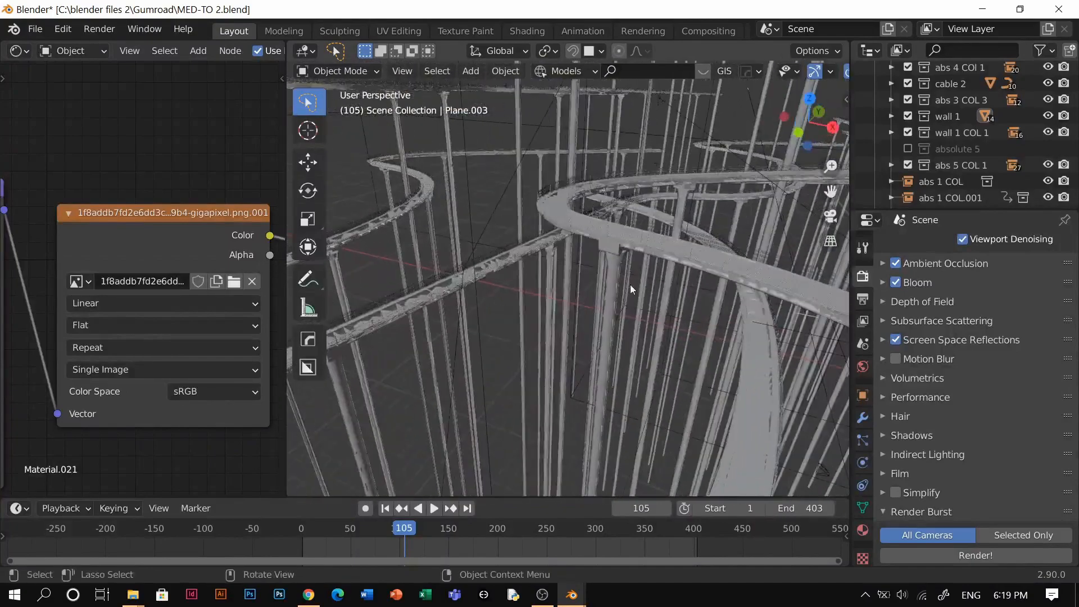
scroll(630, 285, "down", 2)
middle_click_drag(709, 287, 614, 268, "shift")
scroll(614, 269, "down", 2)
middle_click_drag(714, 361, 725, 296)
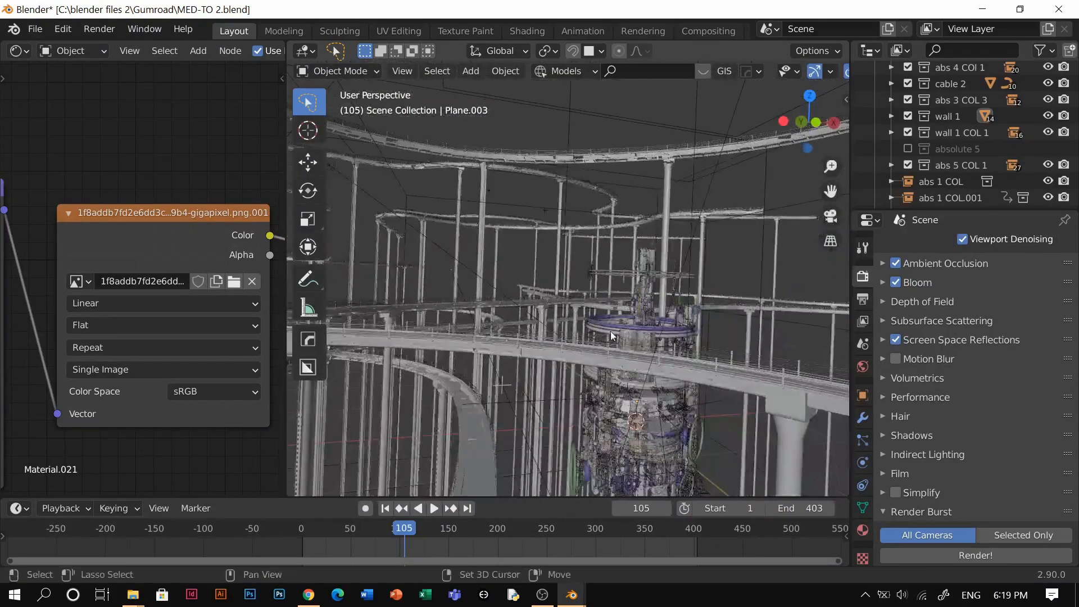
middle_click_drag(552, 403, 573, 412, "shift")
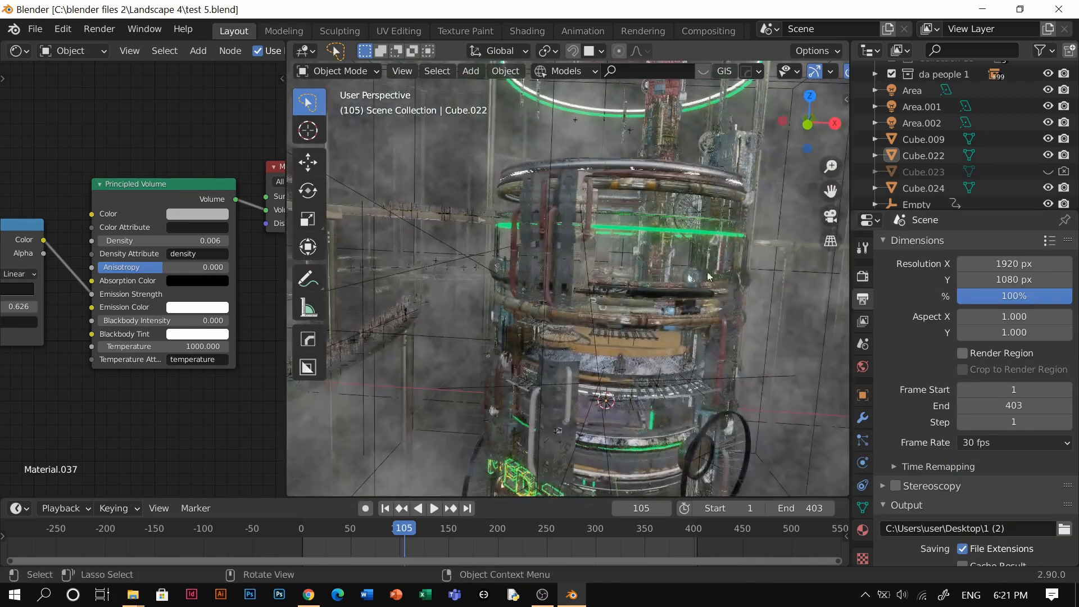
- Inspect the tower and the neighbouring rails of test 5.blend from several angles
middle_click_drag(730, 225, 807, 201)
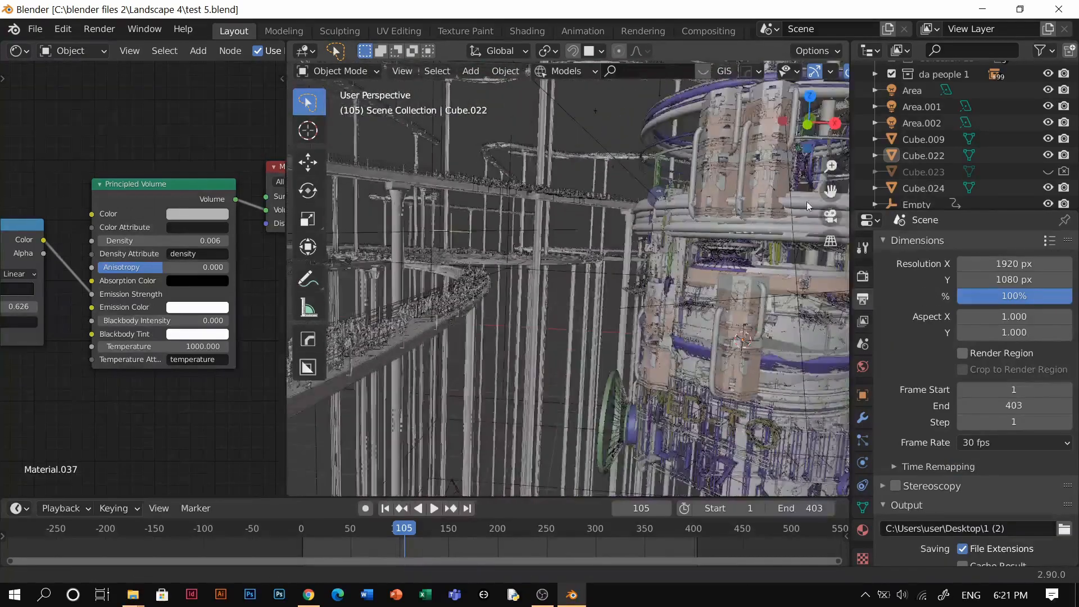
middle_click_drag(733, 253, 681, 188, "shift")
scroll(569, 322, "down", 1)
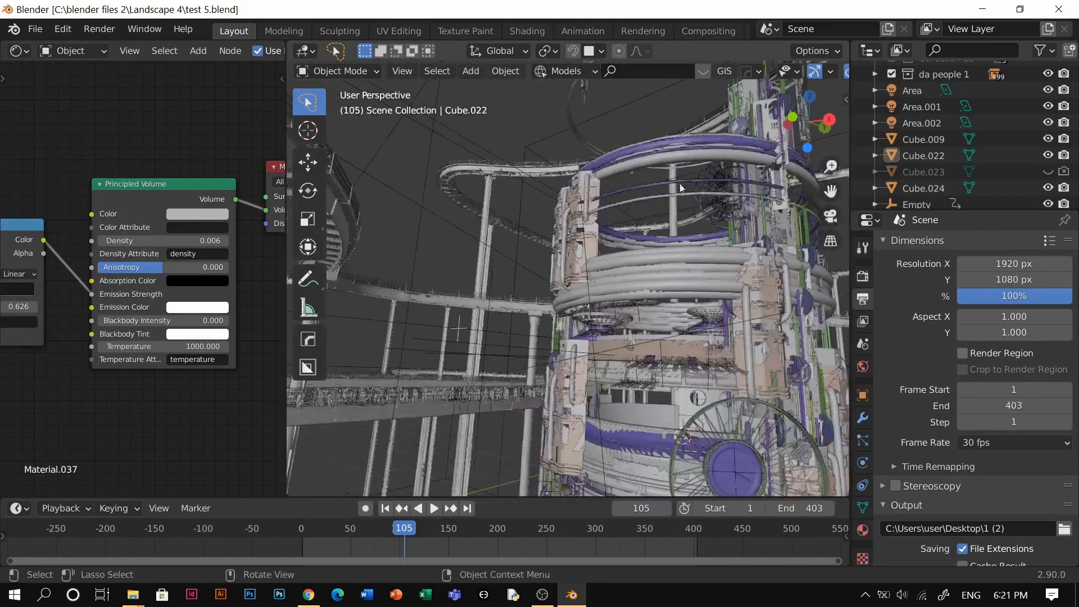
- Temporarily unhide the extras 1 collection to survey the additional towers among the rails, and hide it again
scroll(966, 140, "down", 10)
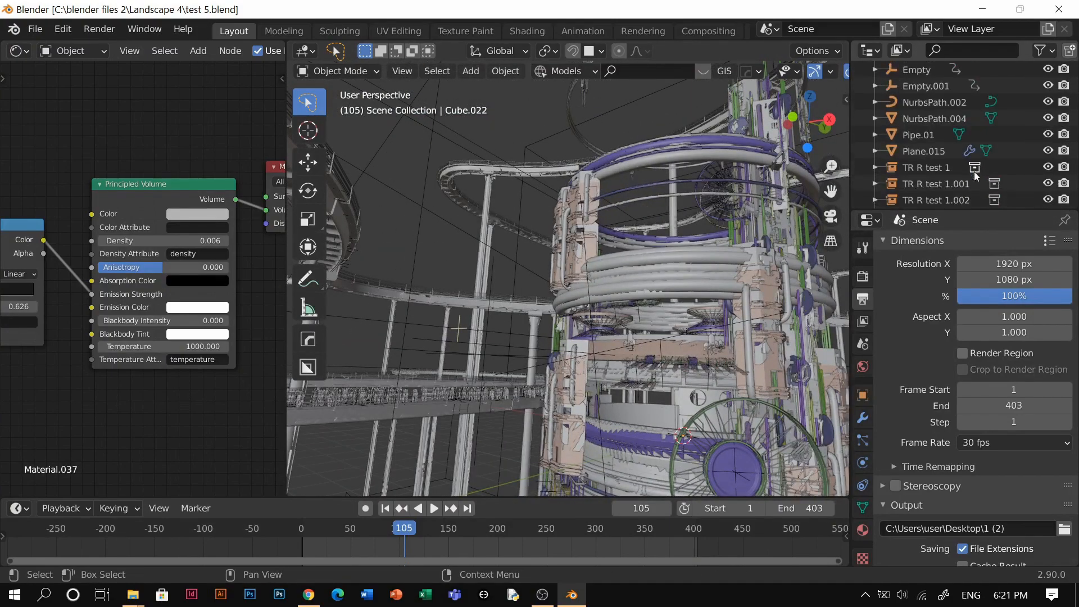
scroll(966, 144, "up", 10)
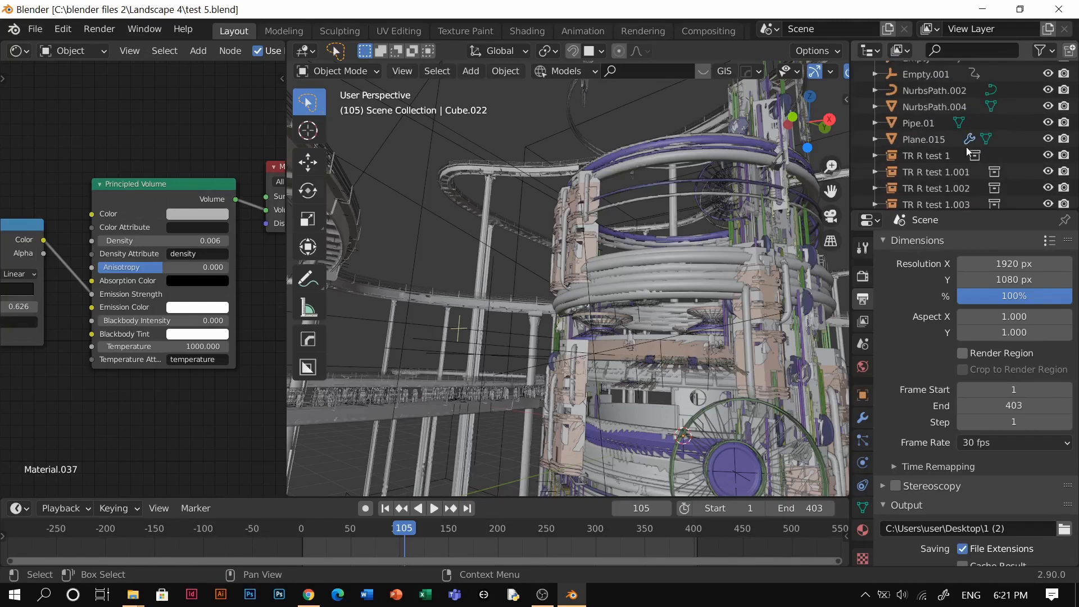
scroll(974, 157, "up", 10)
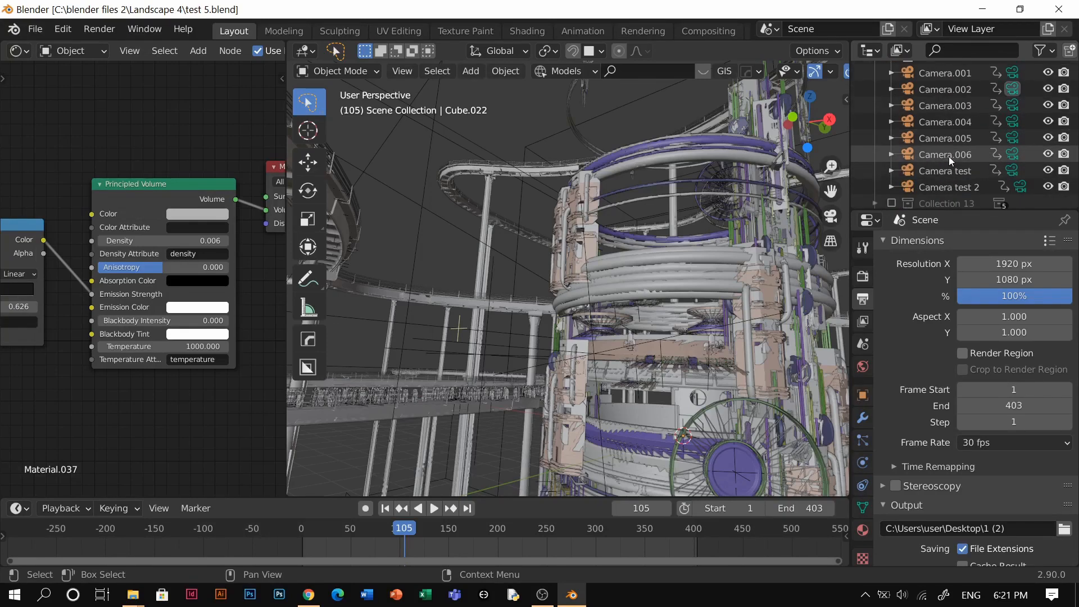
scroll(924, 138, "up", 3)
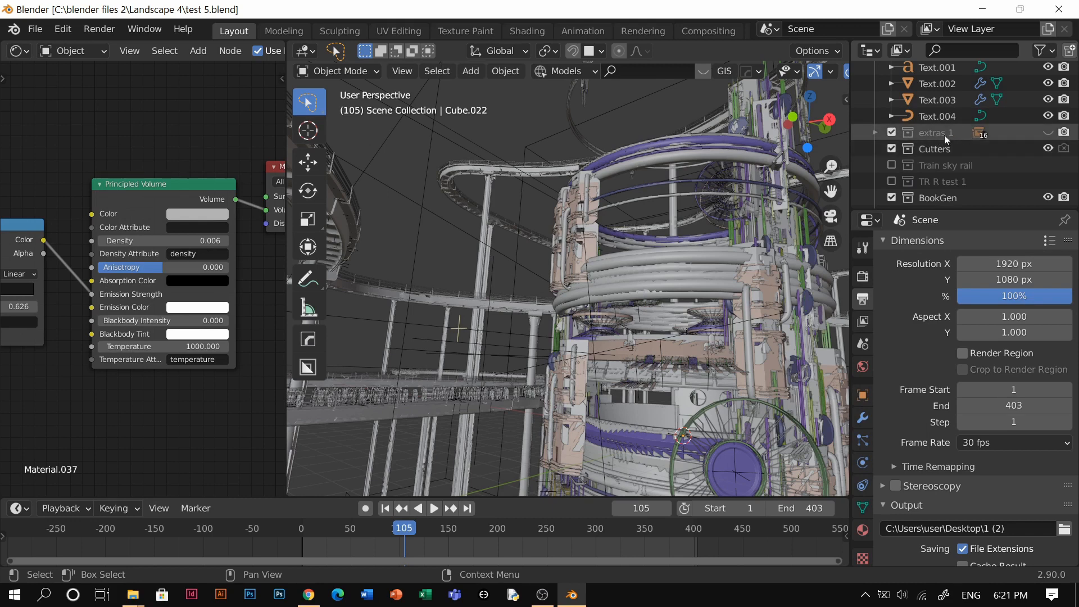
left_click(1048, 132)
middle_click_drag(651, 315, 472, 231)
scroll(566, 272, "down", 5)
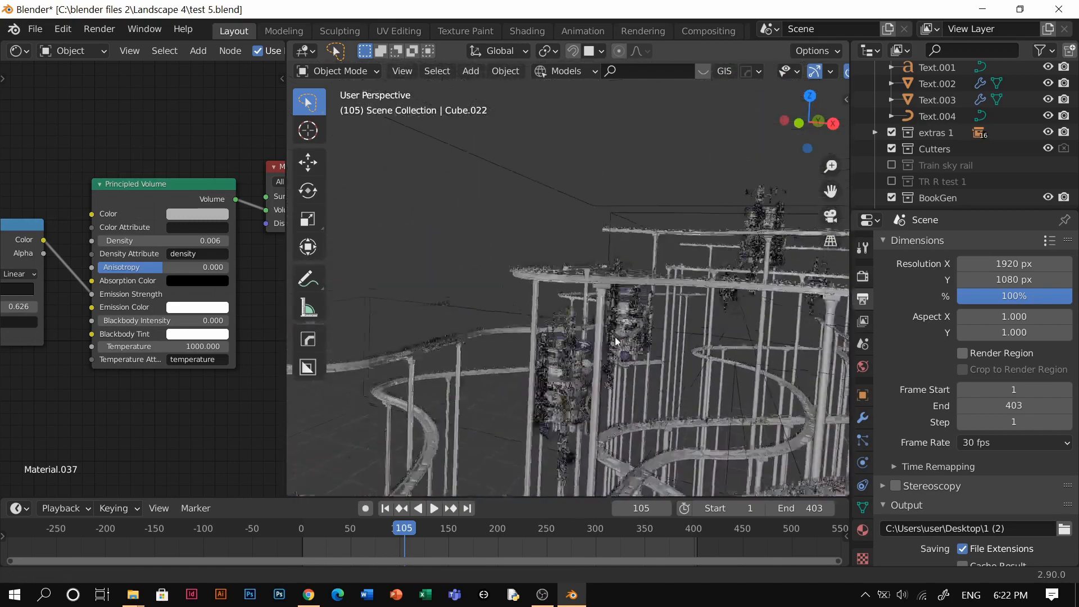
middle_click_drag(566, 272, 589, 326)
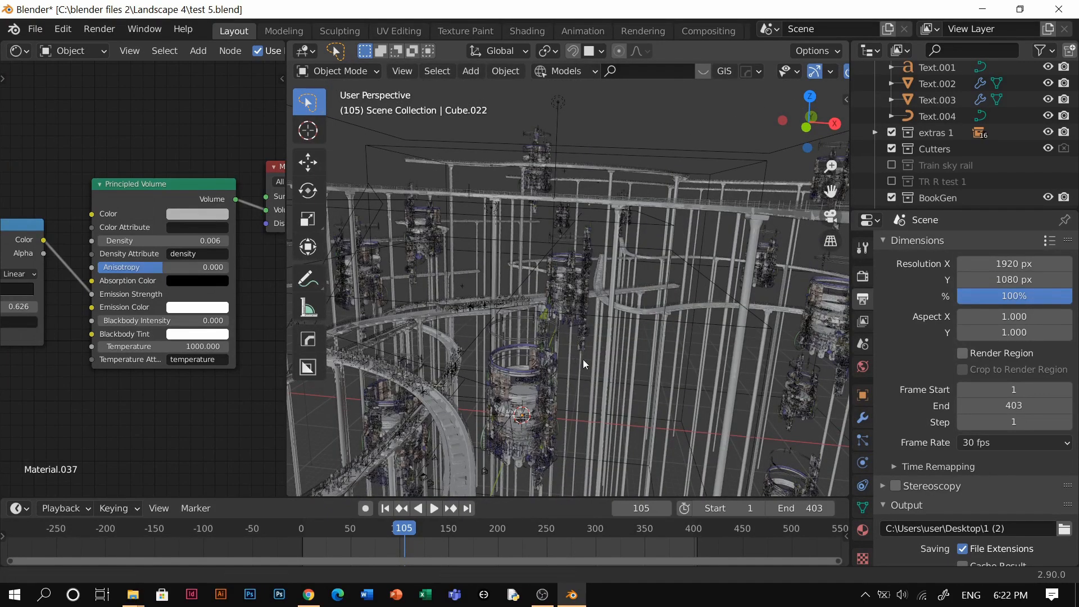
scroll(584, 362, "up", 4)
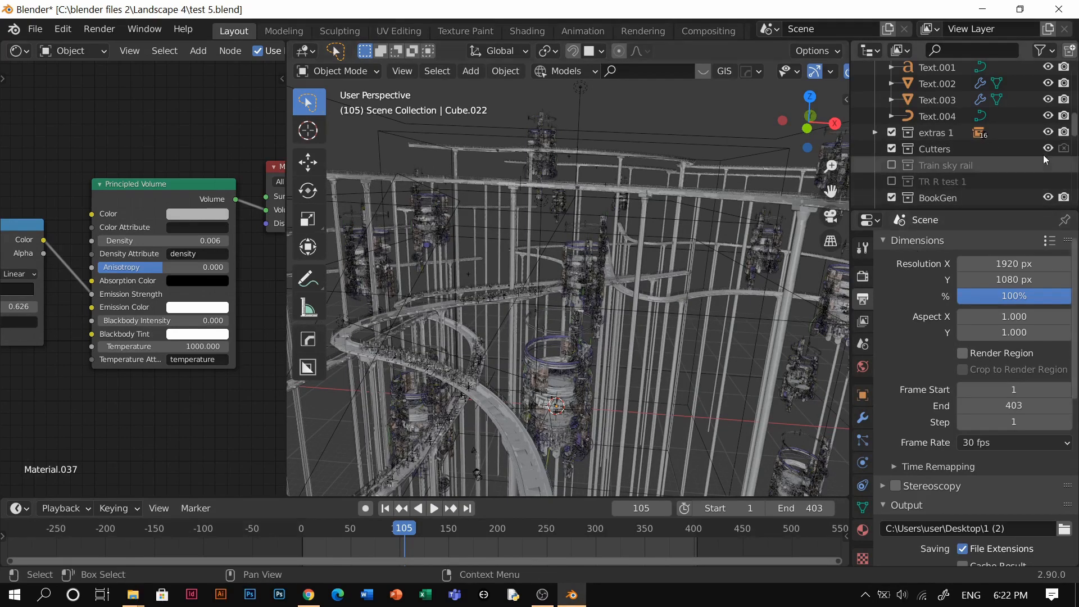
left_click(1048, 131)
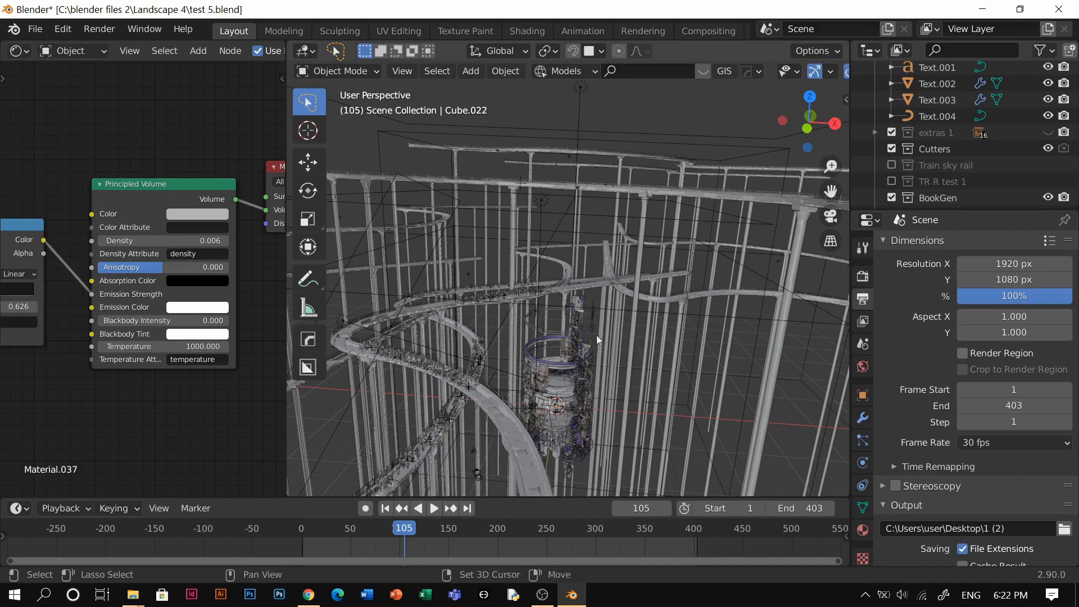
middle_click_drag(595, 335, 495, 143)
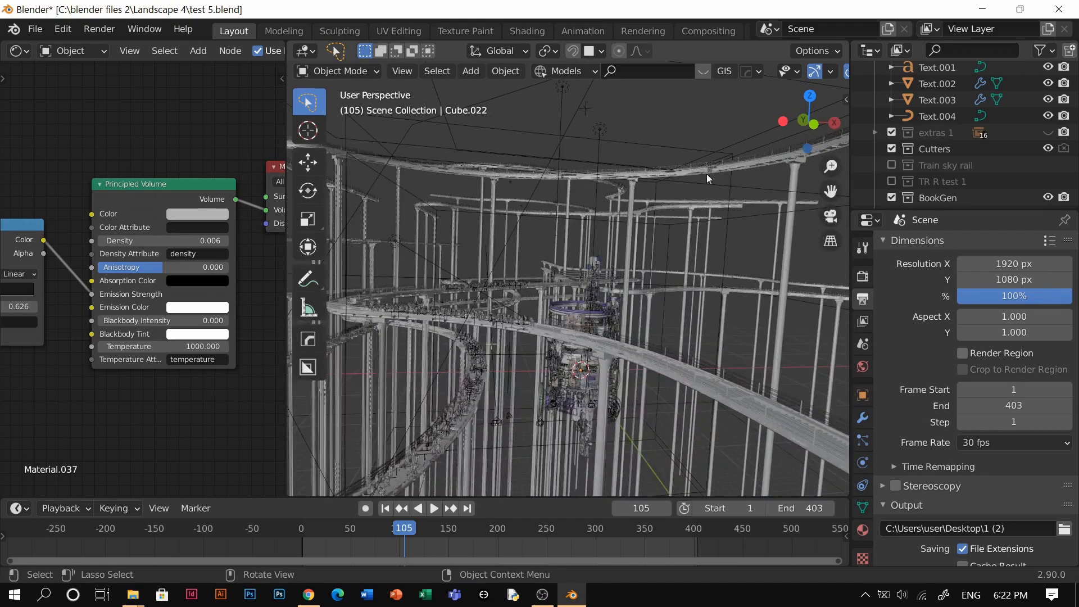
- Look through the collection list of test 5.blend up to Collection 16, and go to MED-TO 2.blend
scroll(965, 114, "up", 5)
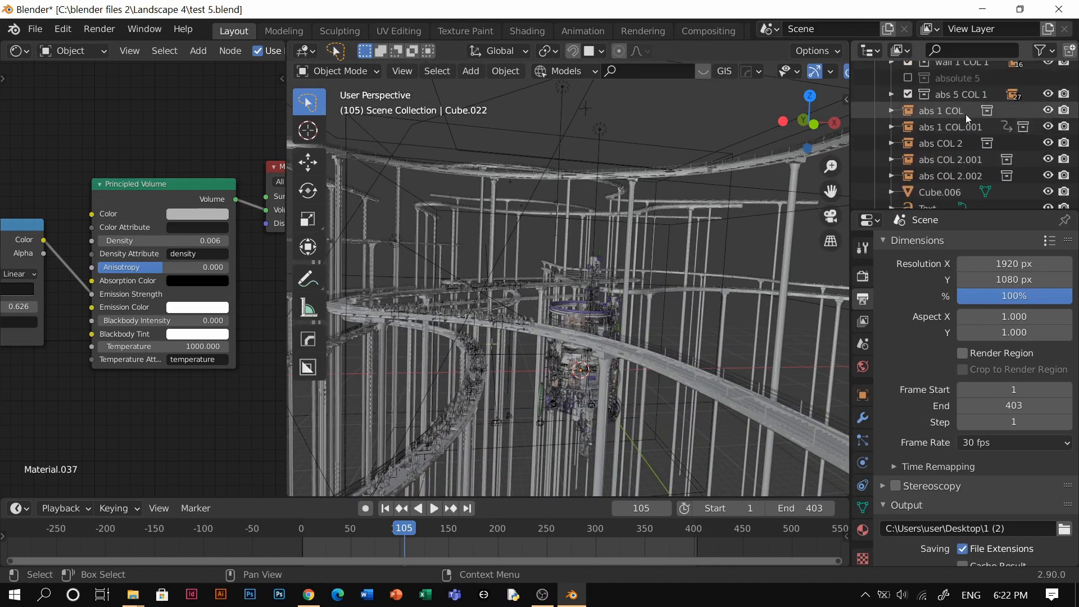
scroll(966, 113, "up", 5)
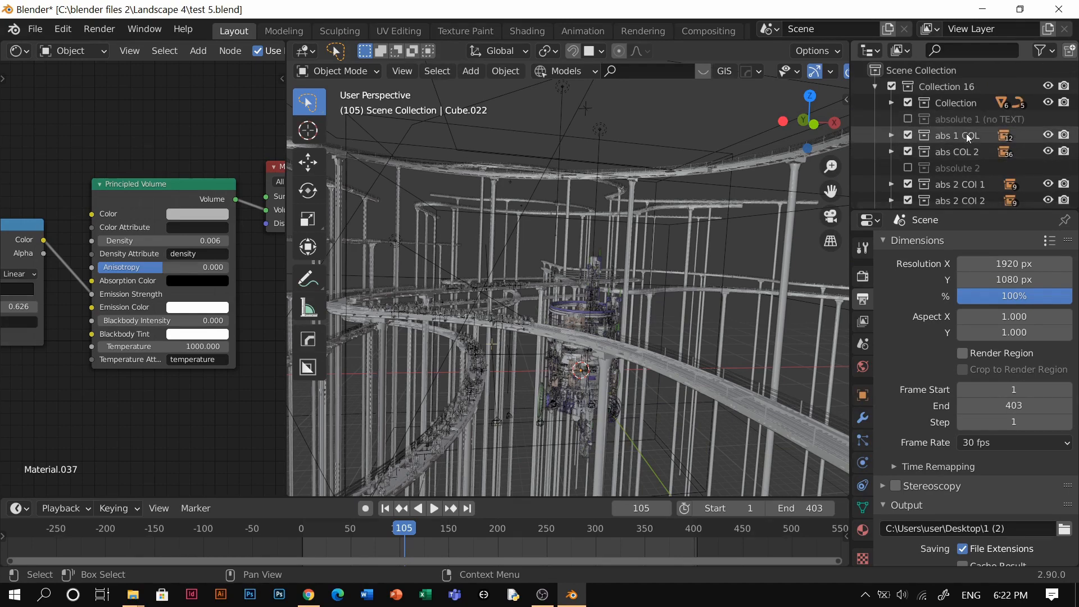
left_click(1059, 9)
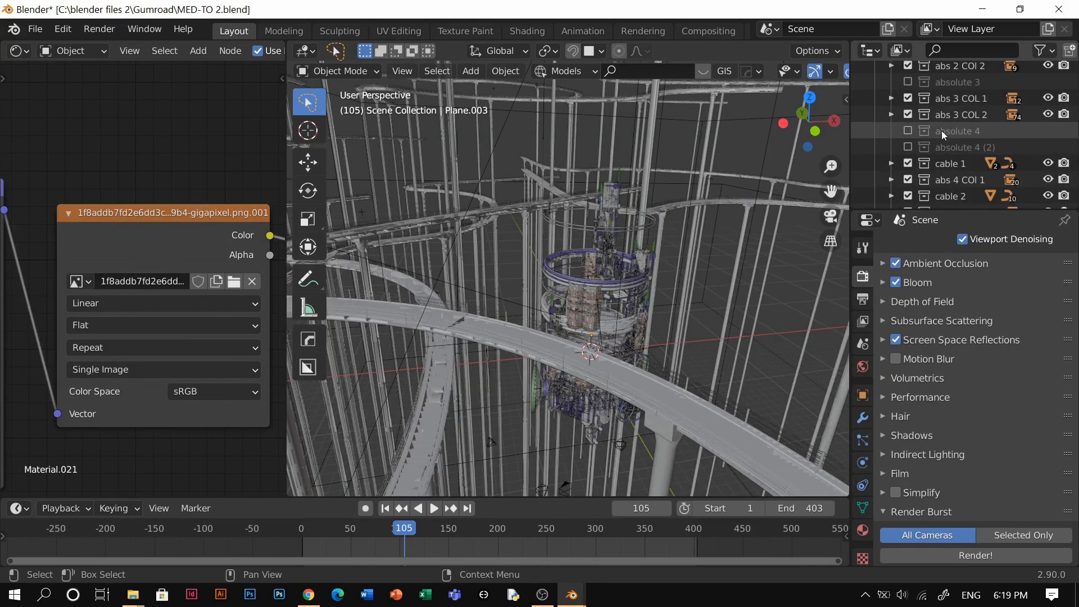
- Review the MED-TO 2.blend collections, from the absolute and COL collections down to cam, da people 1 and the loose area lights
scroll(955, 112, "up", 5)
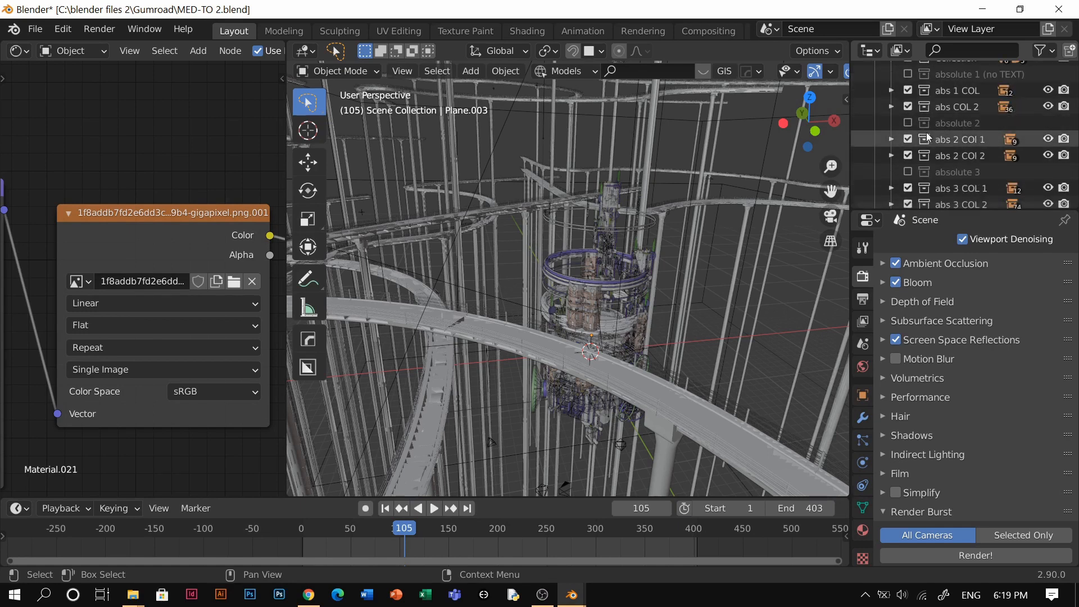
scroll(970, 149, "up", 3)
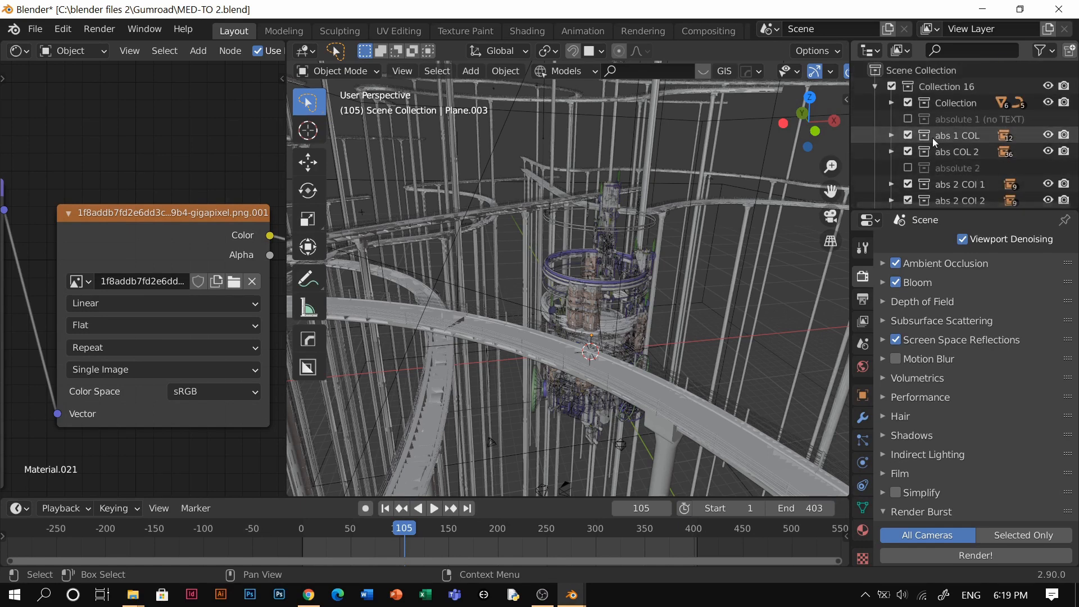
scroll(968, 149, "down", 8)
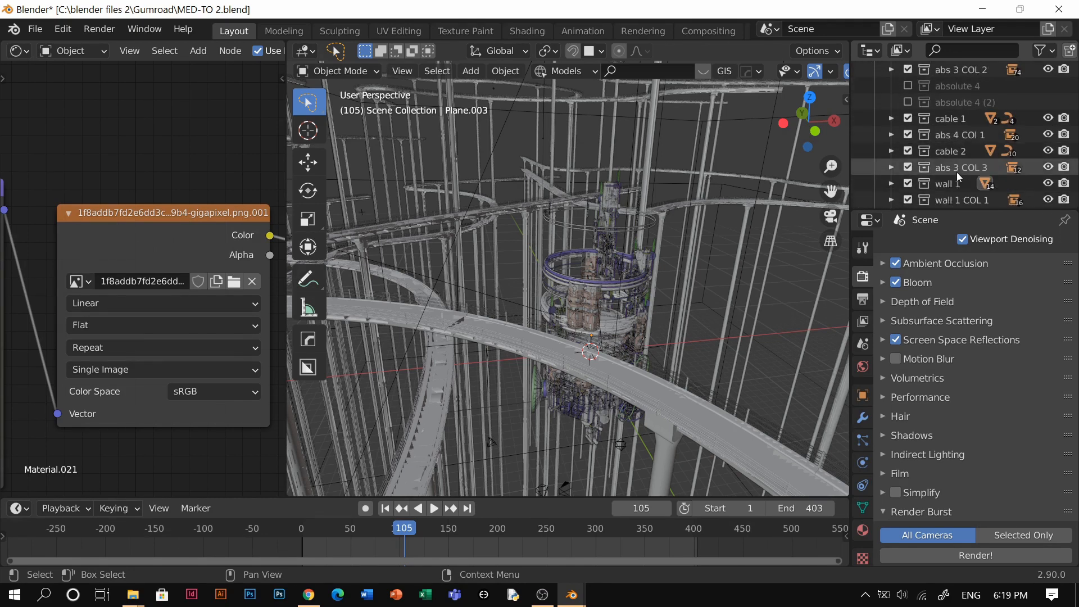
scroll(958, 169, "down", 3)
scroll(957, 152, "down", 15)
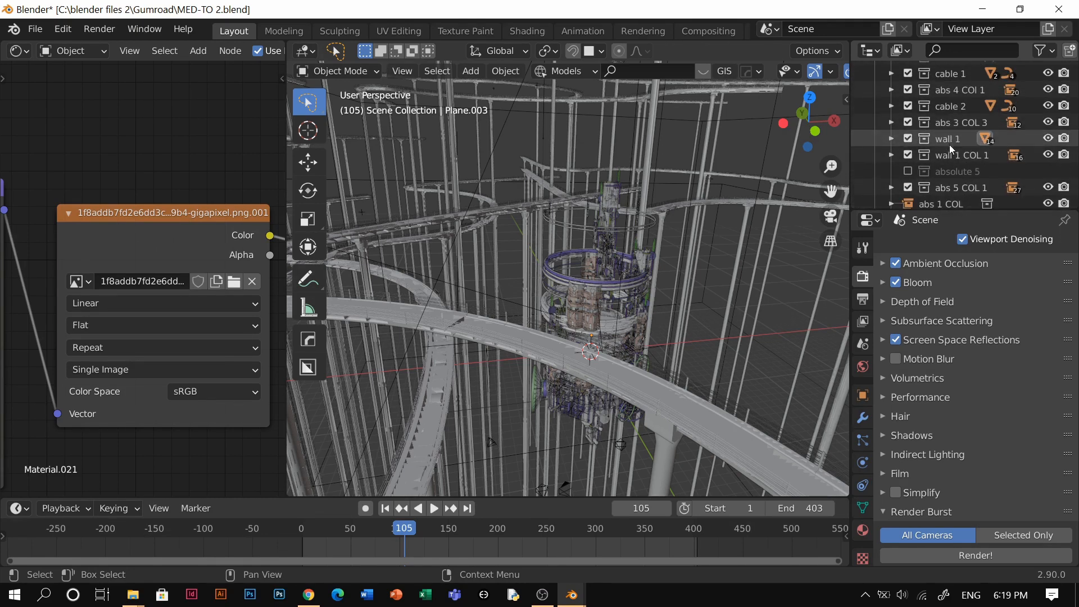
scroll(953, 161, "down", 10)
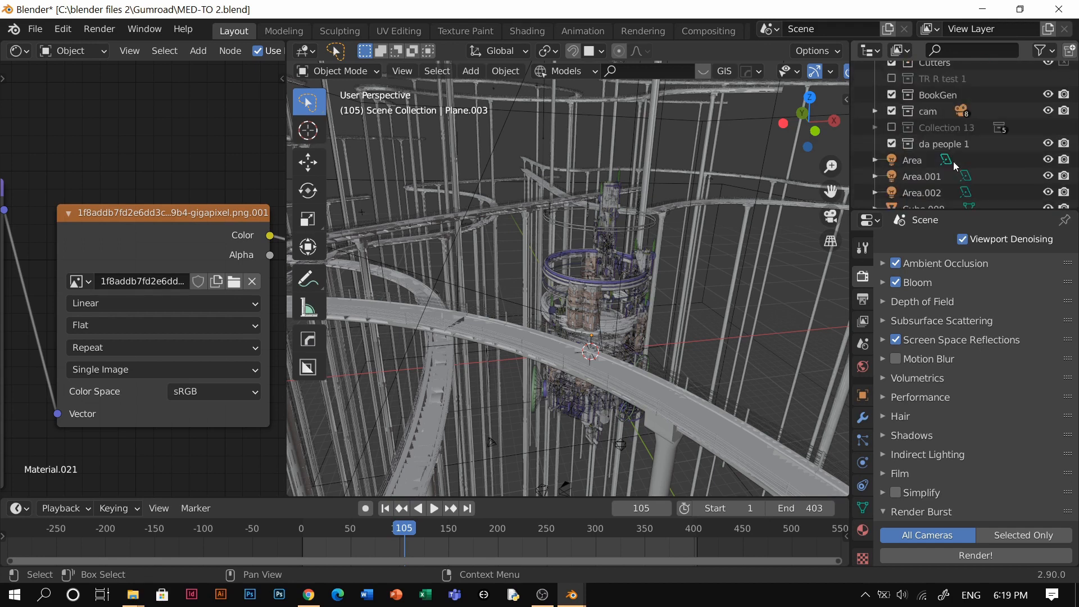
scroll(953, 161, "down", 12)
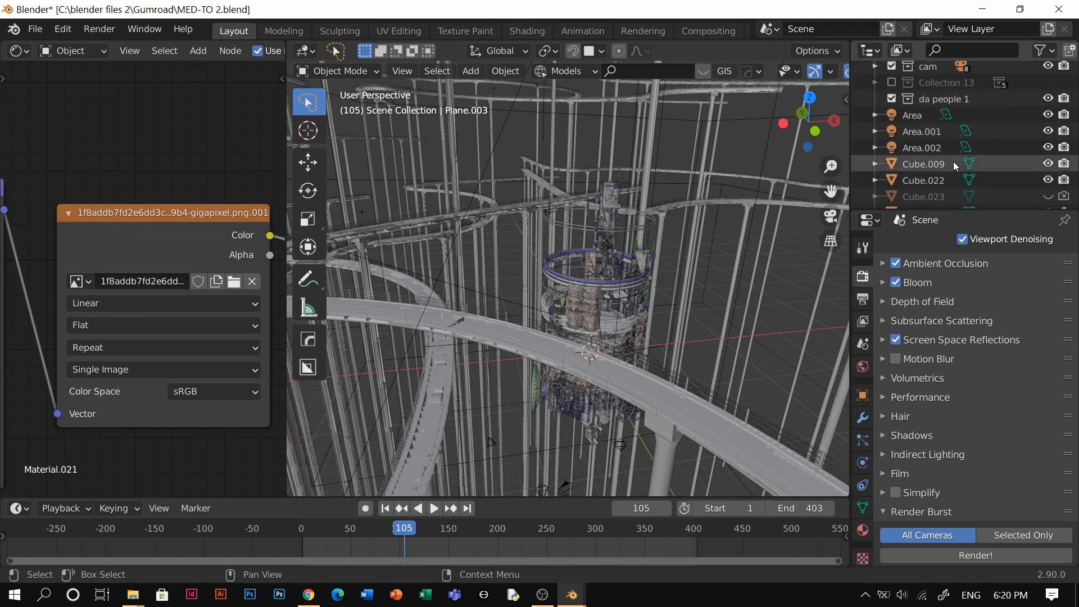
- Close MED-TO 2.blend without saving, and switch to Chrome to browse the products on the Gumroad profile page
left_click(1059, 10)
left_click(571, 330)
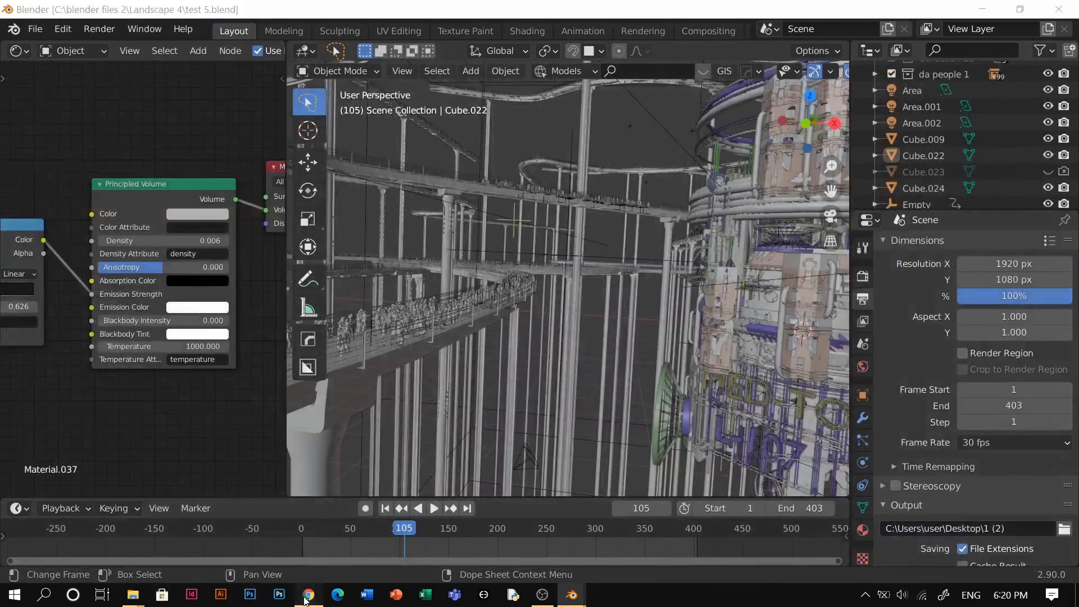
left_click(306, 595)
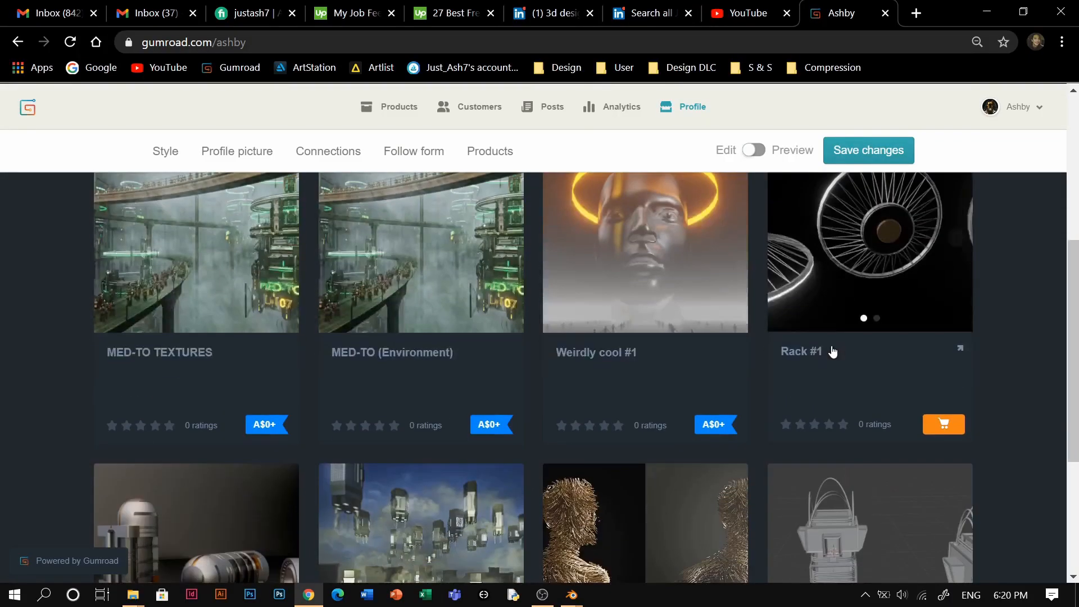
scroll(821, 331, "down", 4)
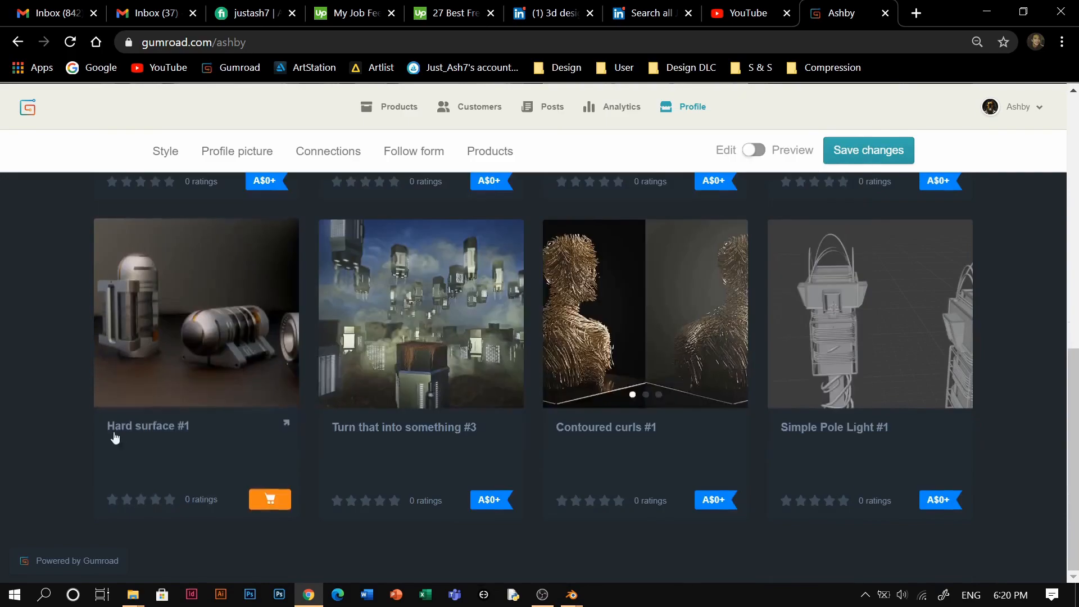
- Switch to rack 1.blend in Blender and preview its absolute 2 and absolute 1 collections by excluding and re-including each
left_click(571, 594)
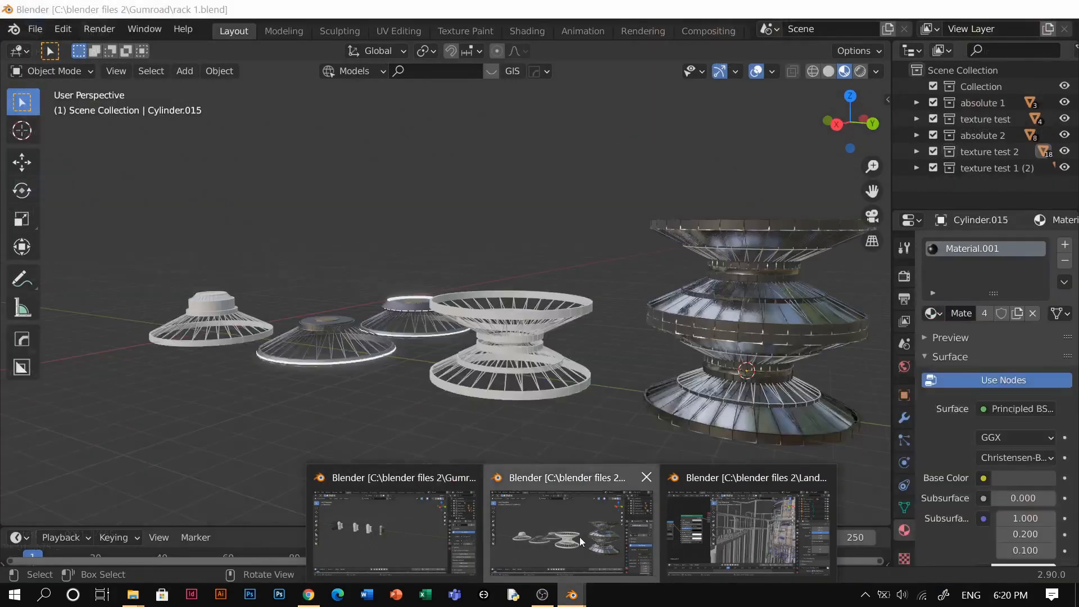
left_click(578, 537)
middle_click_drag(545, 406, 635, 382)
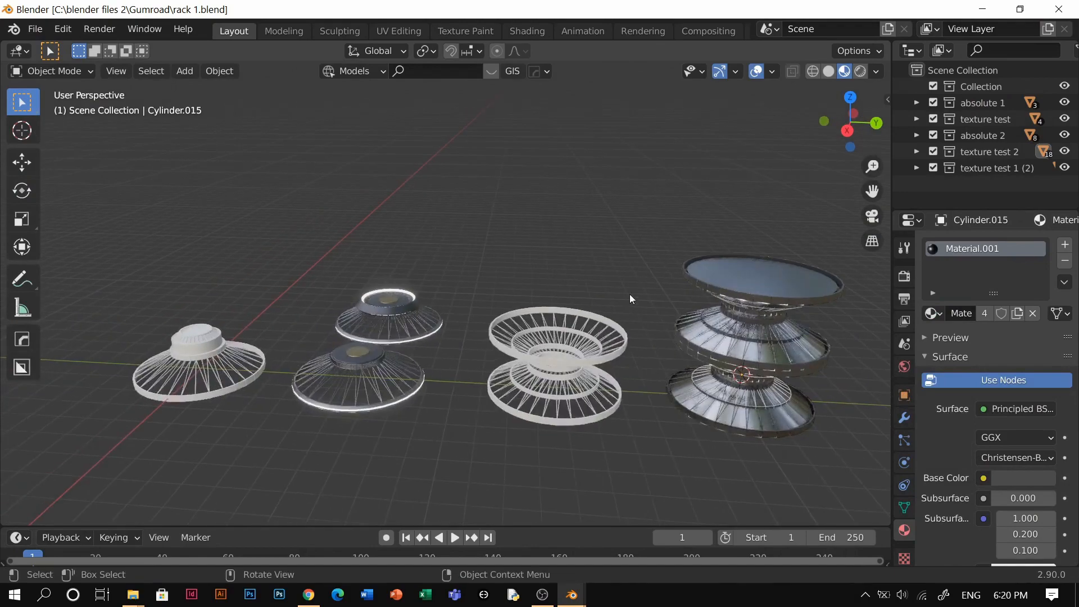
left_click(933, 134)
left_click(933, 135)
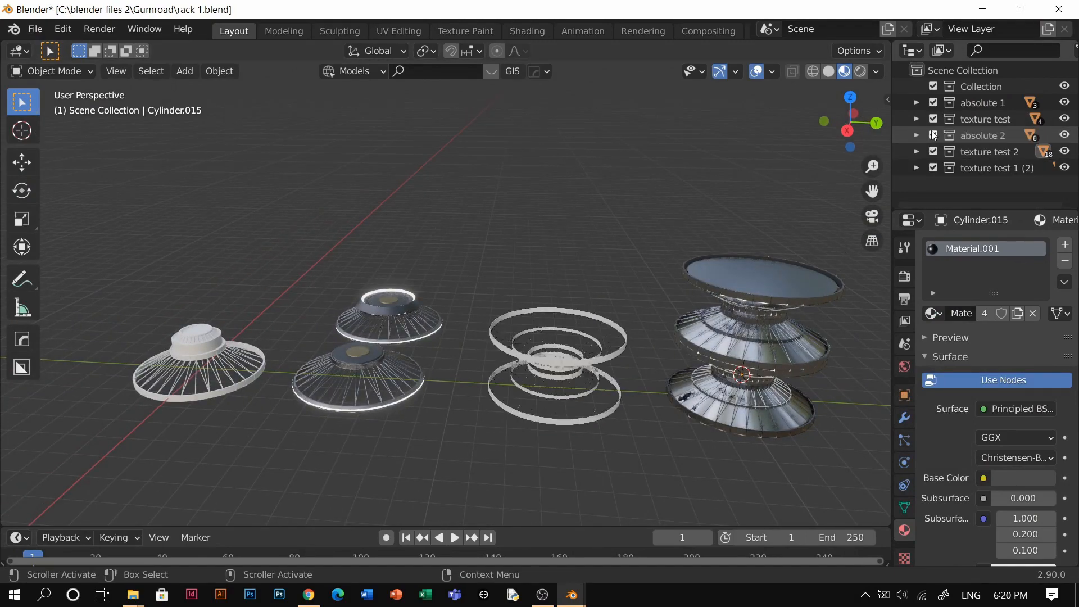
left_click(933, 103)
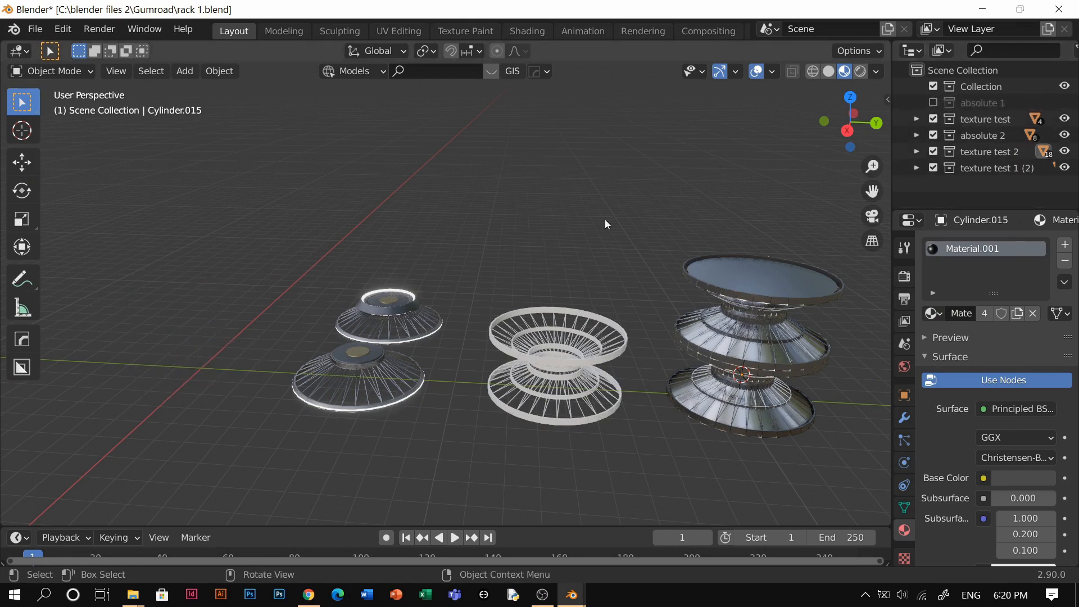
left_click(933, 102)
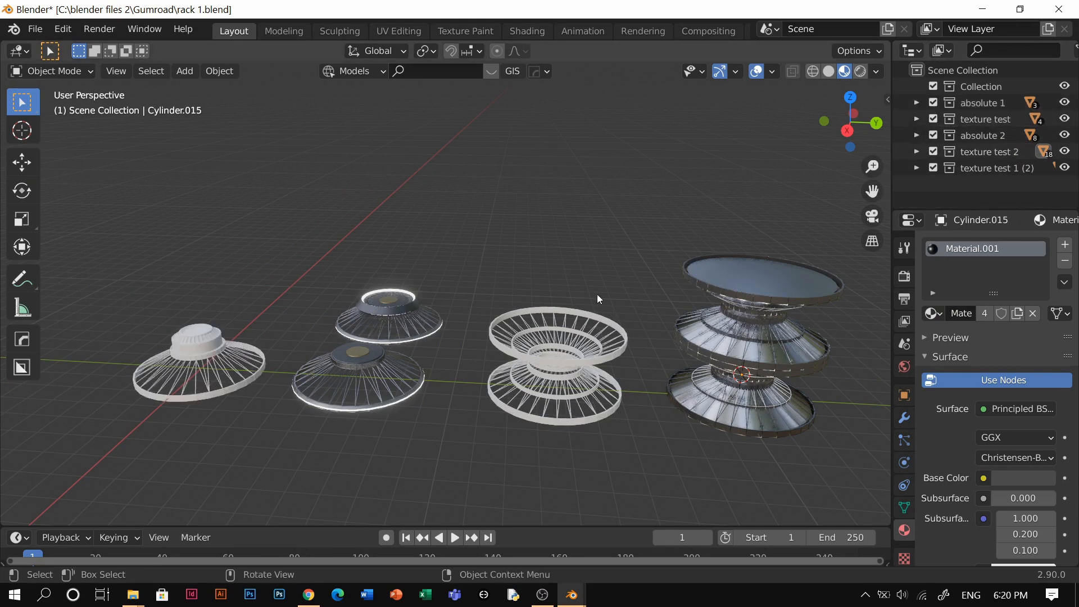
- Select the white double-wheel model of the absolute 2 collection, try moving it, and clear the selection
middle_click_drag(451, 325, 489, 331)
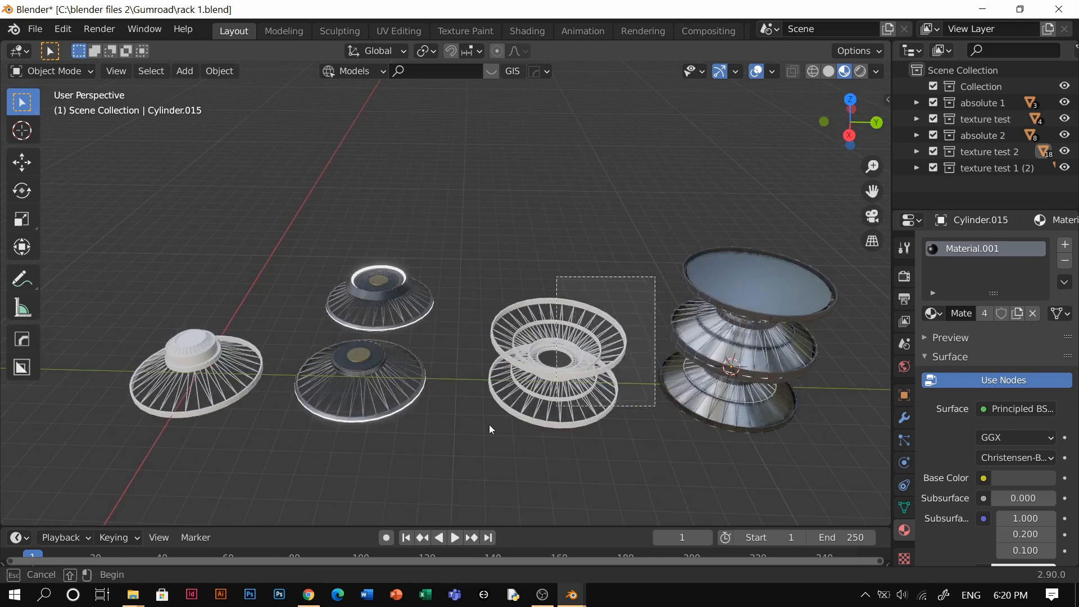
left_click_drag(461, 448, 460, 446)
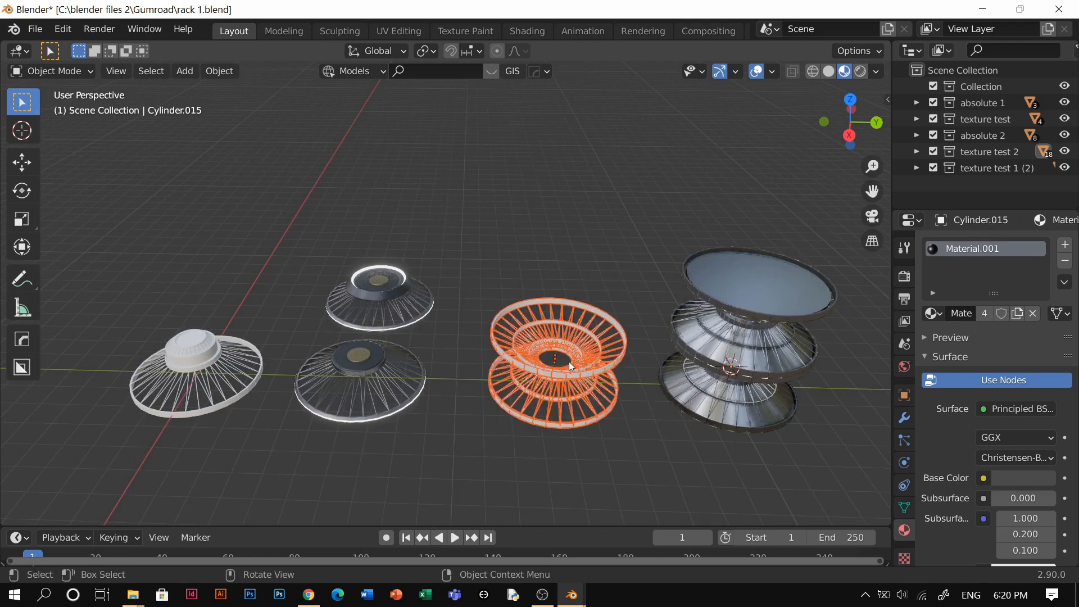
key("g")
right_click(570, 382)
left_click(554, 274)
- Add a collection instance of absolute 2 and move it about 7.19 m along the X axis
key("shift+a")
mouse_move(484, 506)
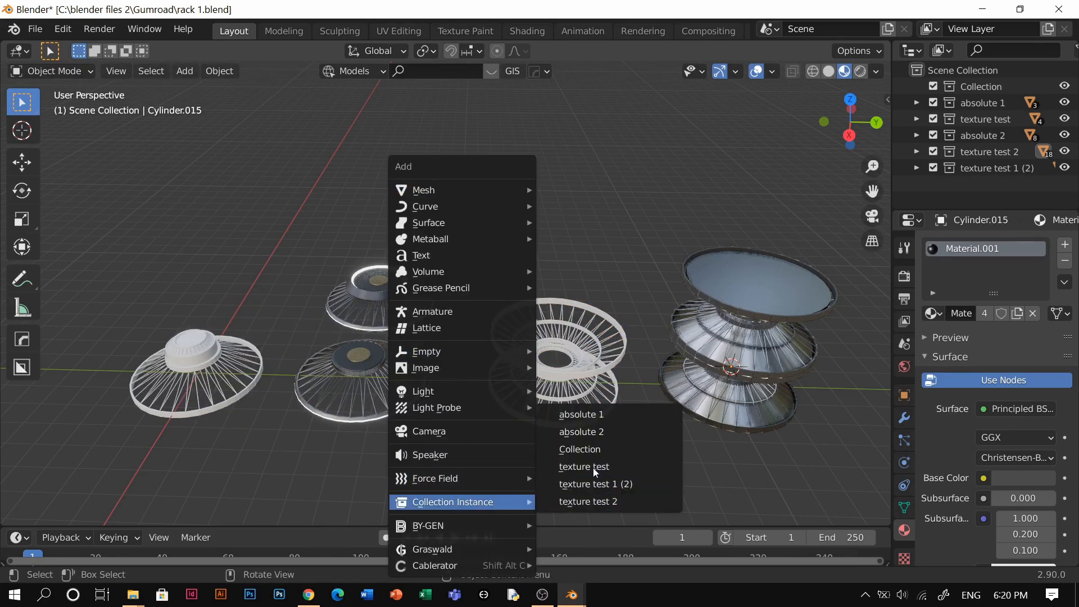
left_click(646, 387)
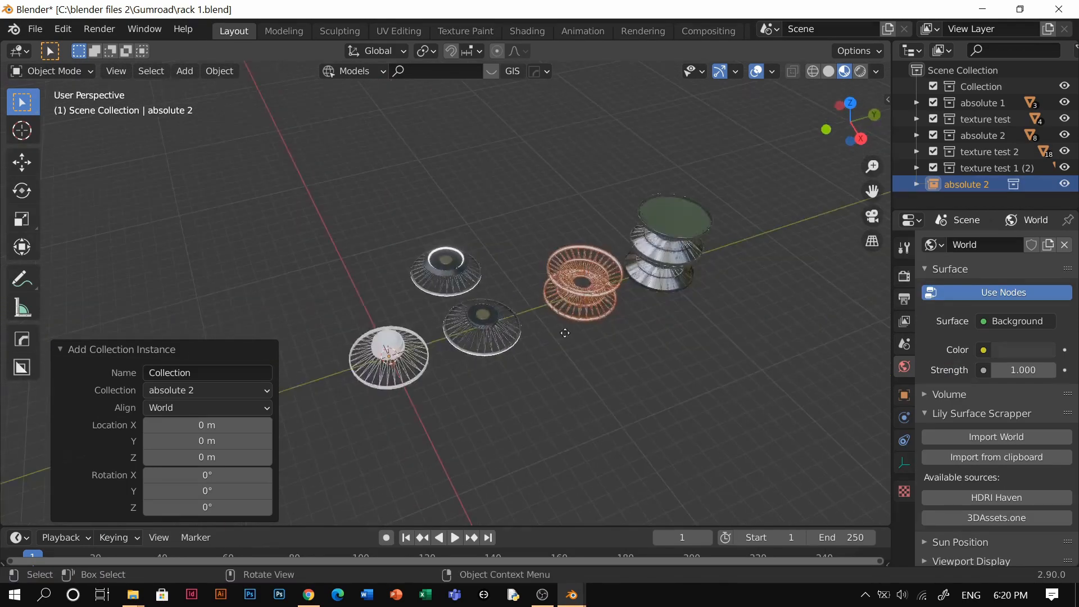
key("g")
key("x")
left_click(641, 417)
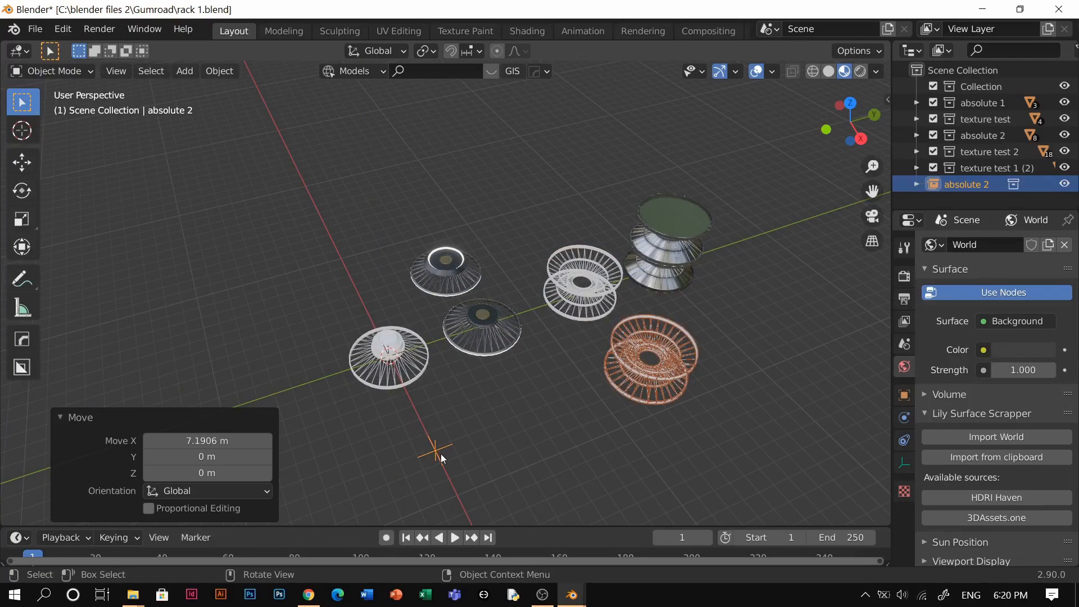
- Try rotating the absolute 2 instance about the global Z axis around its distant origin, and delete the instance
left_click(439, 454)
left_click(438, 450)
left_click(648, 390)
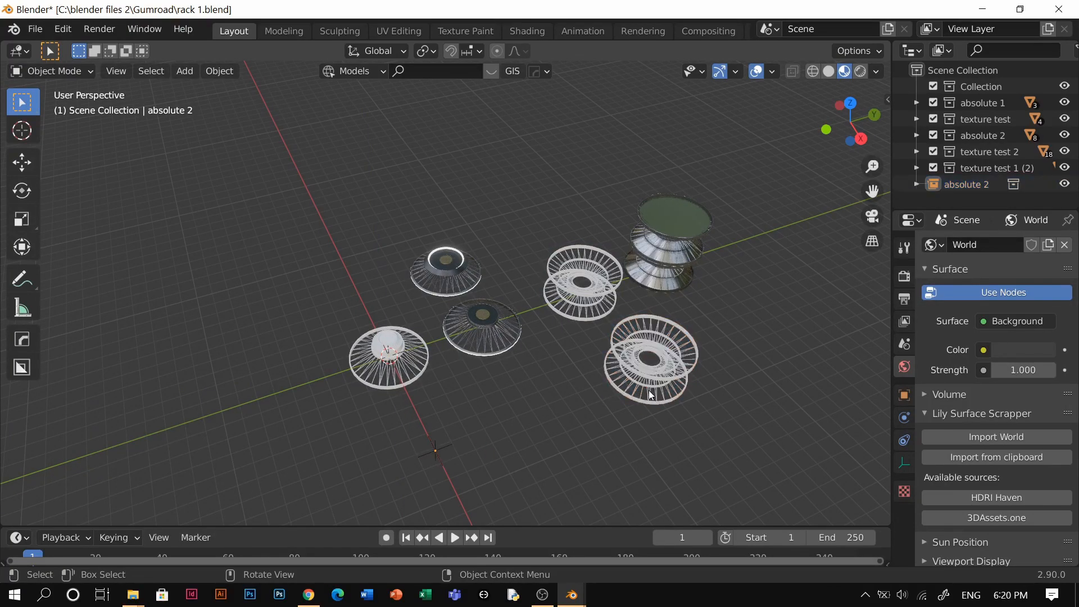
left_click(649, 390)
scroll(649, 390, "down", 2)
key("r")
key("z")
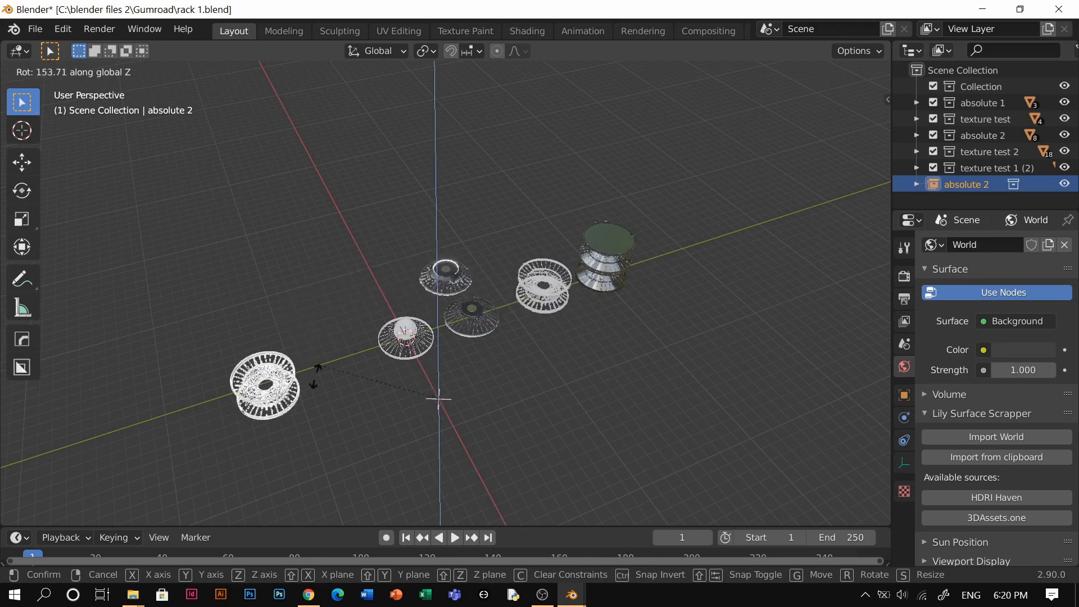
left_click(569, 412)
key("x")
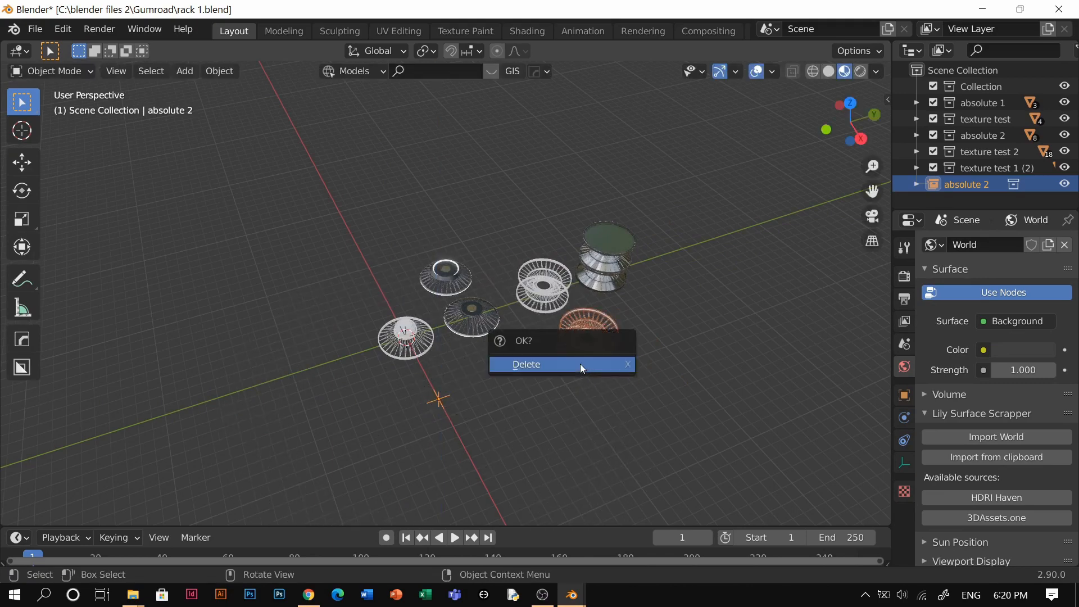
left_click(580, 364)
- Move the original white double-wheel model about -13.6 m along the global Y axis onto the absolute 1 model at the origin
scroll(562, 306, "up", 2)
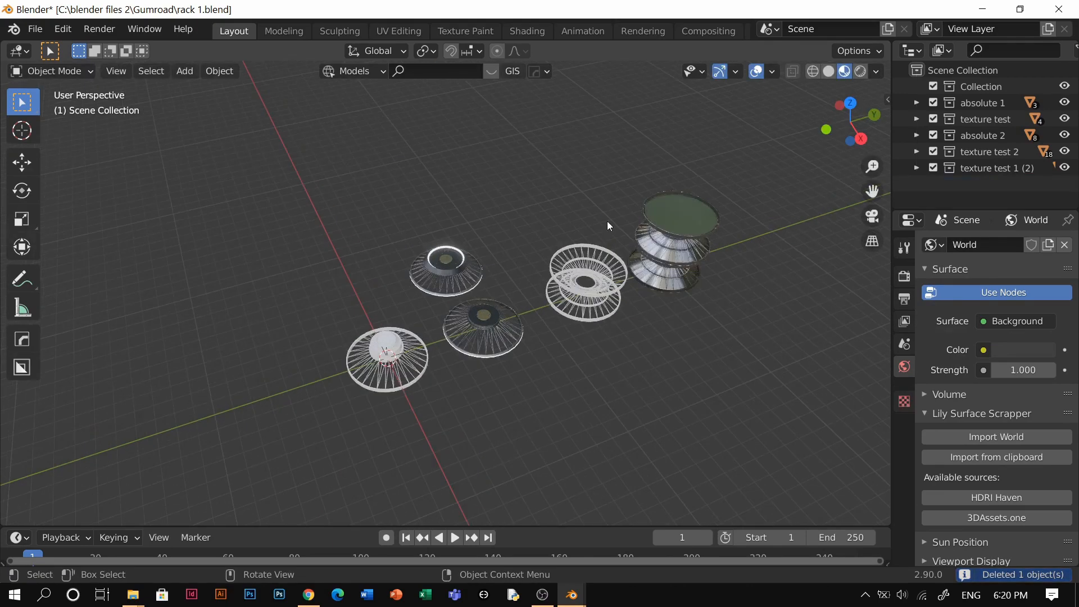
left_click_drag(561, 334, 560, 331)
key("g")
key("y")
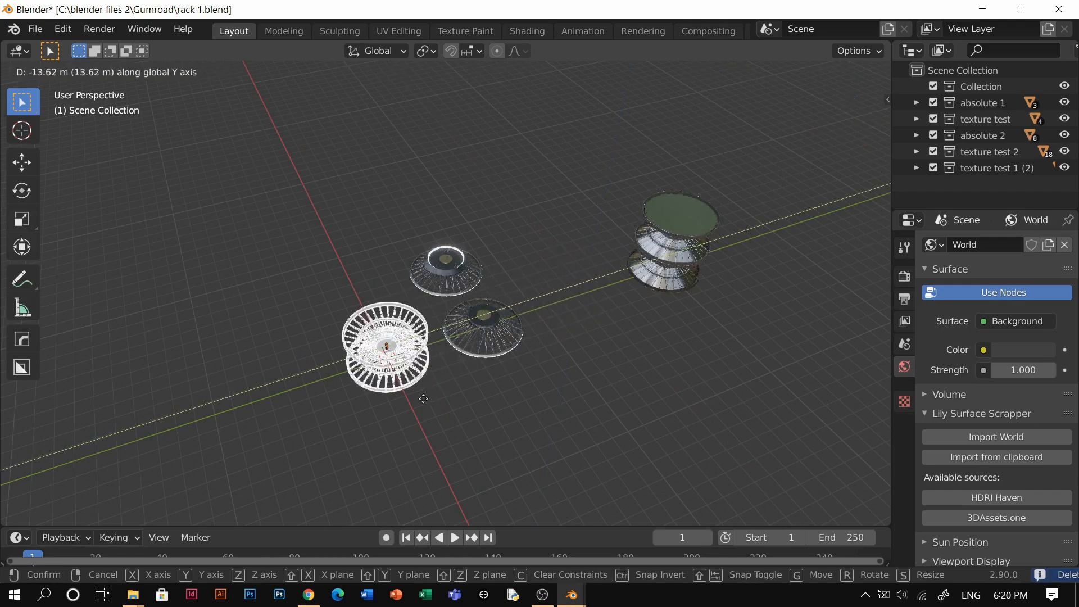
left_click(488, 408)
- Add a fresh collection instance of the repositioned absolute 2 and move it about 8.54 m along the X axis
key("shift+a")
mouse_move(483, 398)
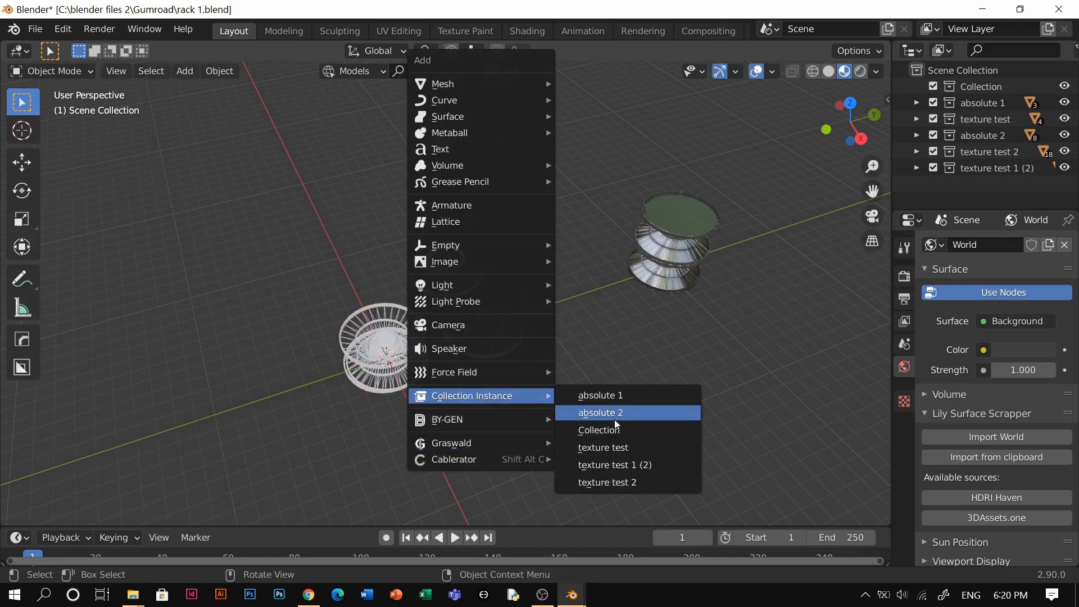
left_click(616, 417)
key("g")
key("x")
left_click(495, 444)
- Try a free trackball rotation of the new absolute 2 instance, cancel it, and delete the instance
middle_click_drag(495, 439, 486, 450)
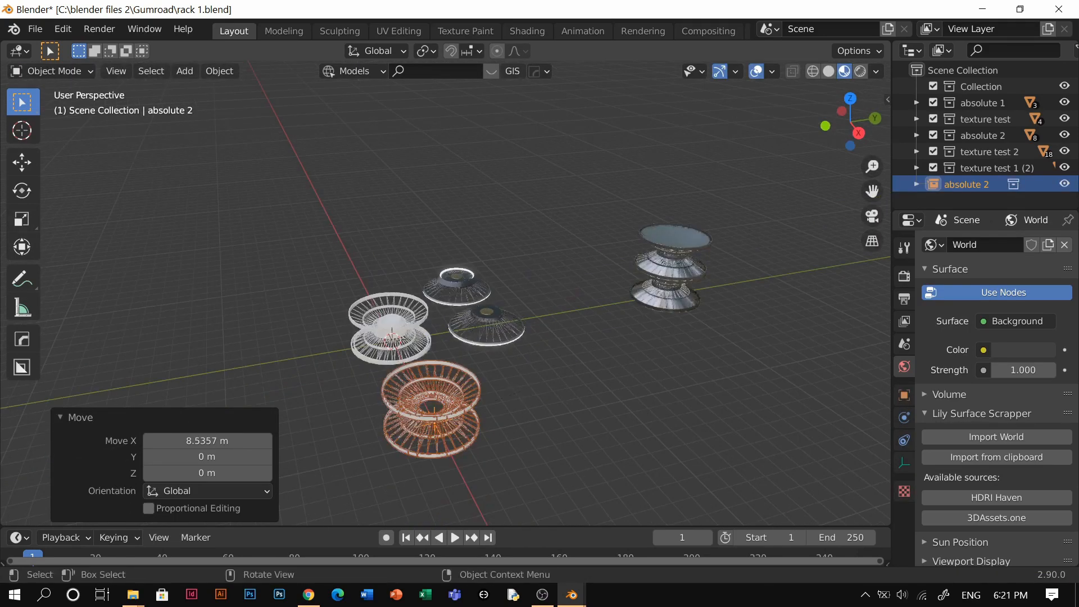
key("r")
key("r")
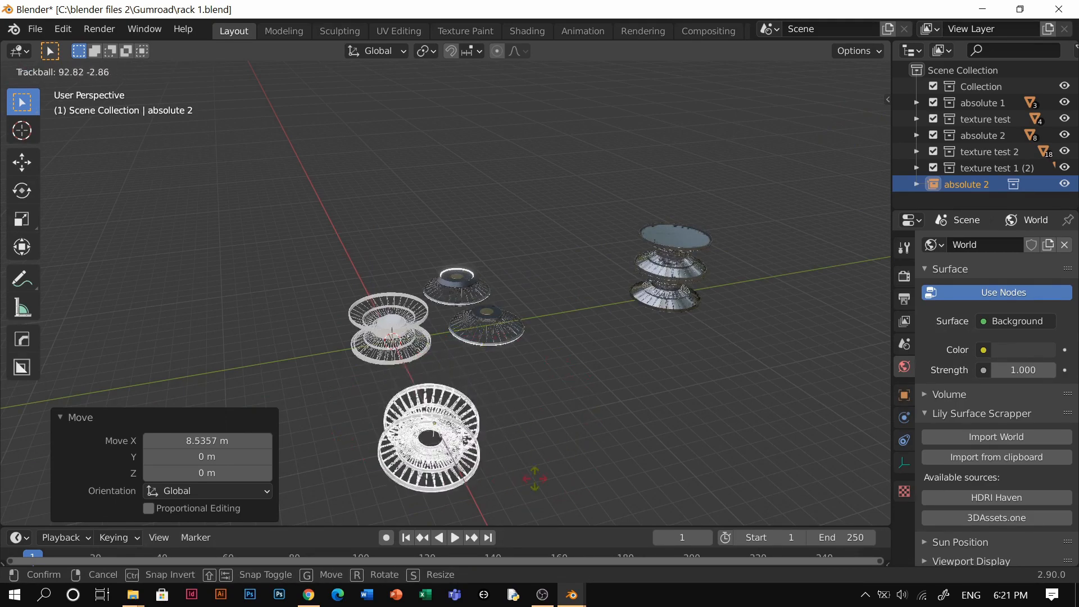
key("Escape")
key("x")
left_click(506, 401)
- Close rack 1.blend without saving the changes, and switch to the Hard surface 1.blend window
key("ctrl+q")
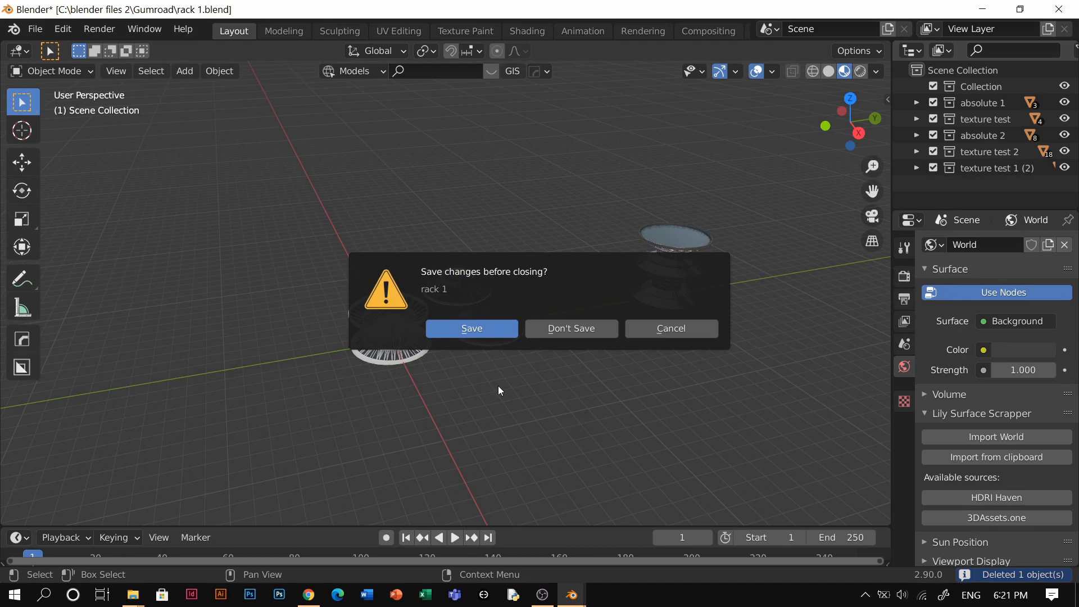
left_click(578, 334)
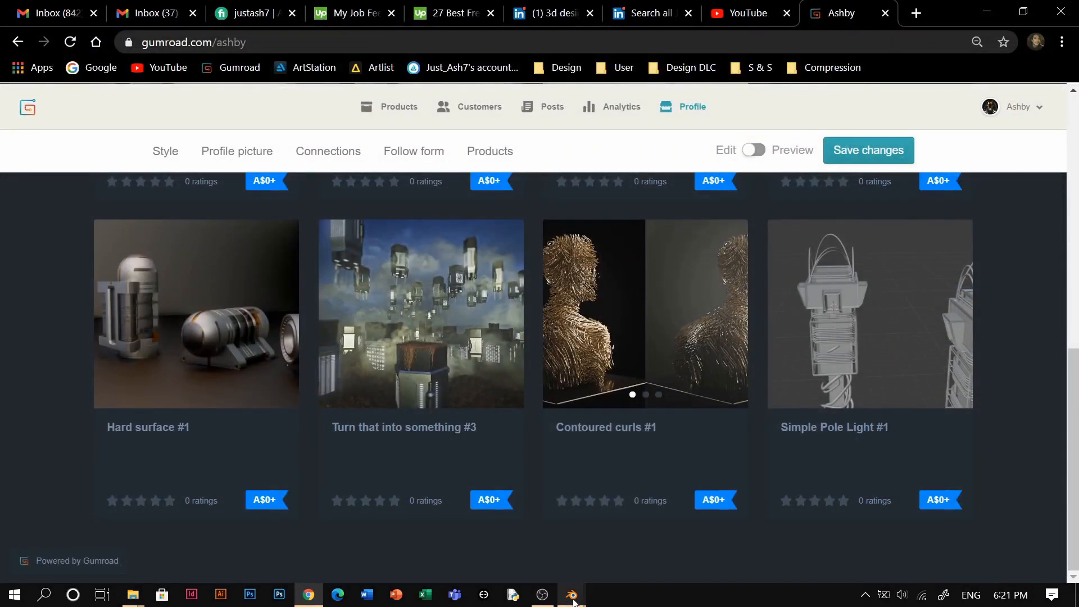
mouse_move(573, 600)
left_click(528, 532)
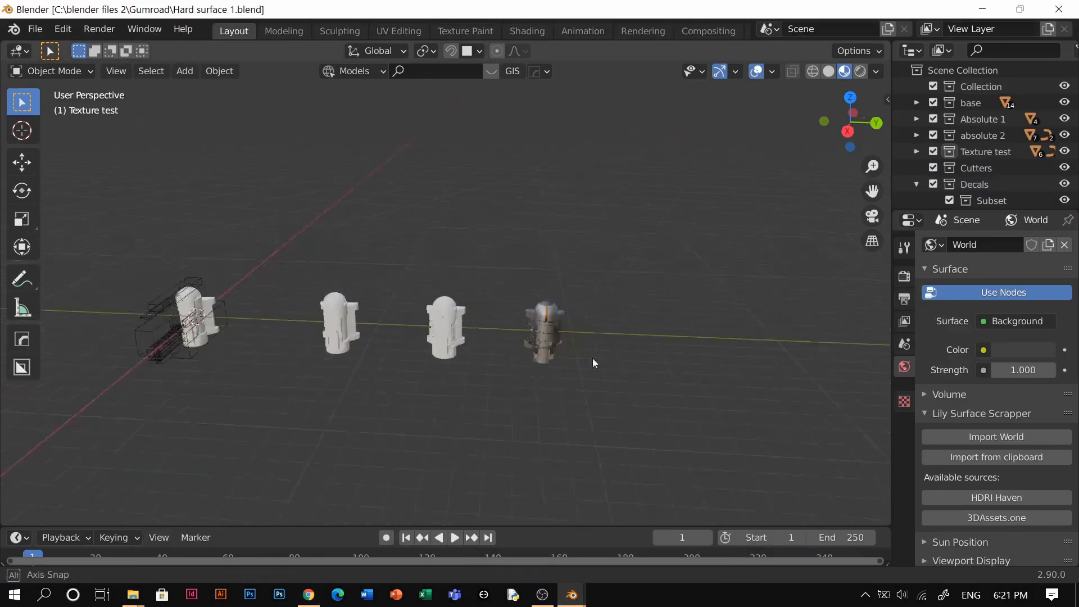
- Preview the Absolute 1, absolute 2 and Texture test collections of Hard surface 1.blend by excluding and re-including each in turn
scroll(634, 366, "up", 3)
middle_click_drag(594, 363, 703, 327)
left_click(934, 119)
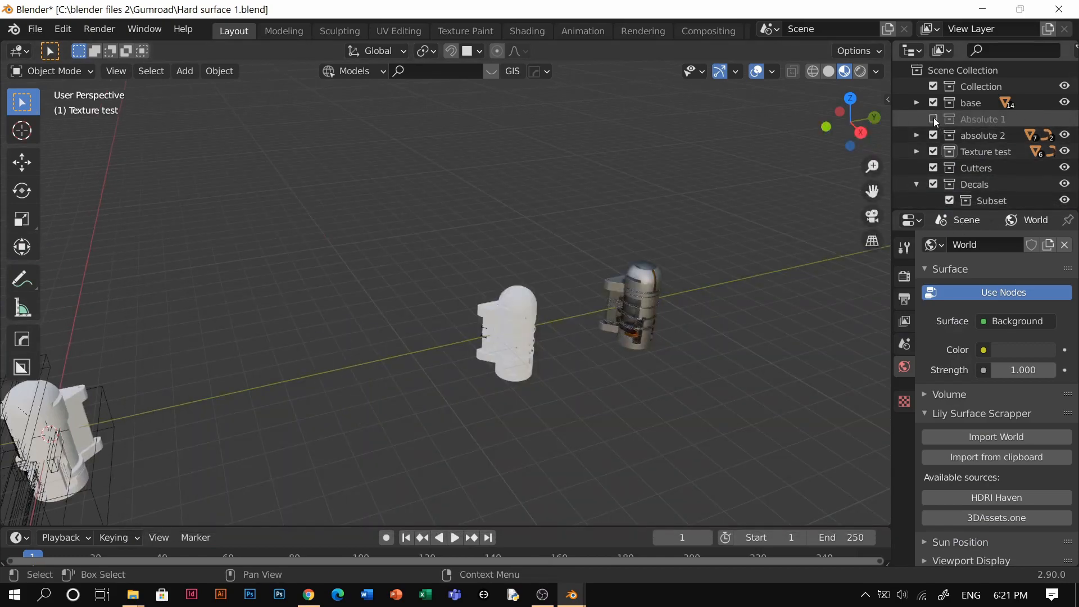
left_click(934, 119)
left_click(933, 135)
left_click(933, 136)
left_click(934, 150)
left_click(934, 150)
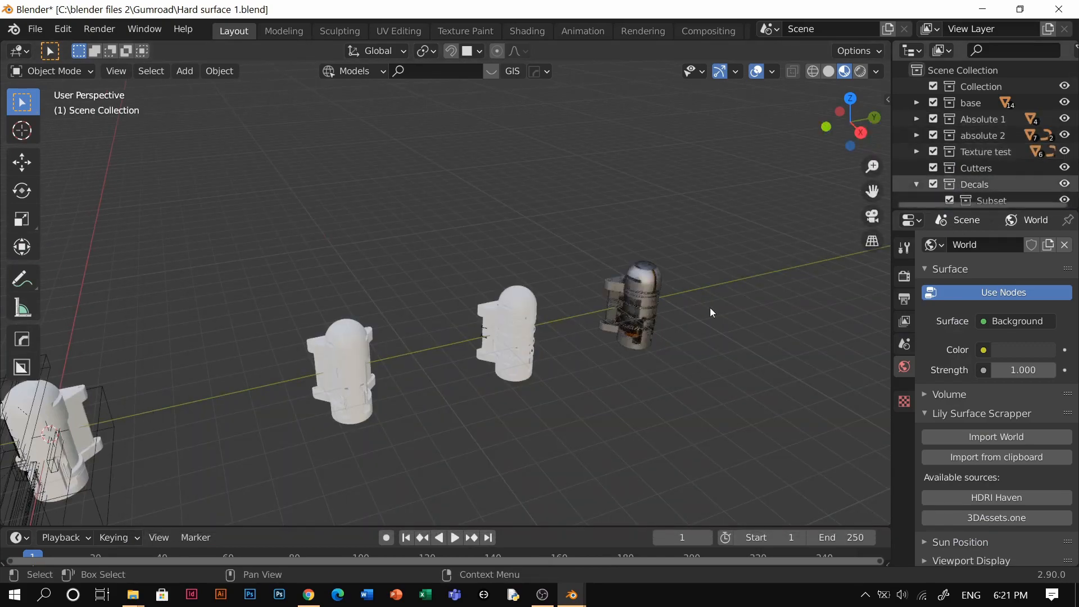
- Orbit around the four canister models of Hard surface 1.blend and close the file without saving the changes
middle_click_drag(710, 312, 629, 315)
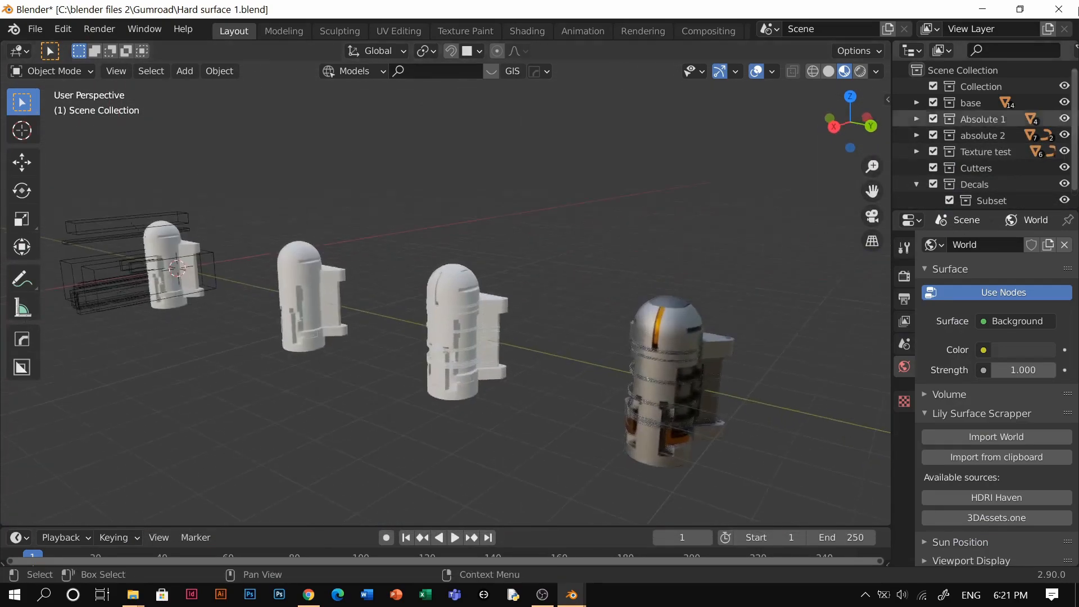
left_click(1059, 9)
left_click(571, 328)
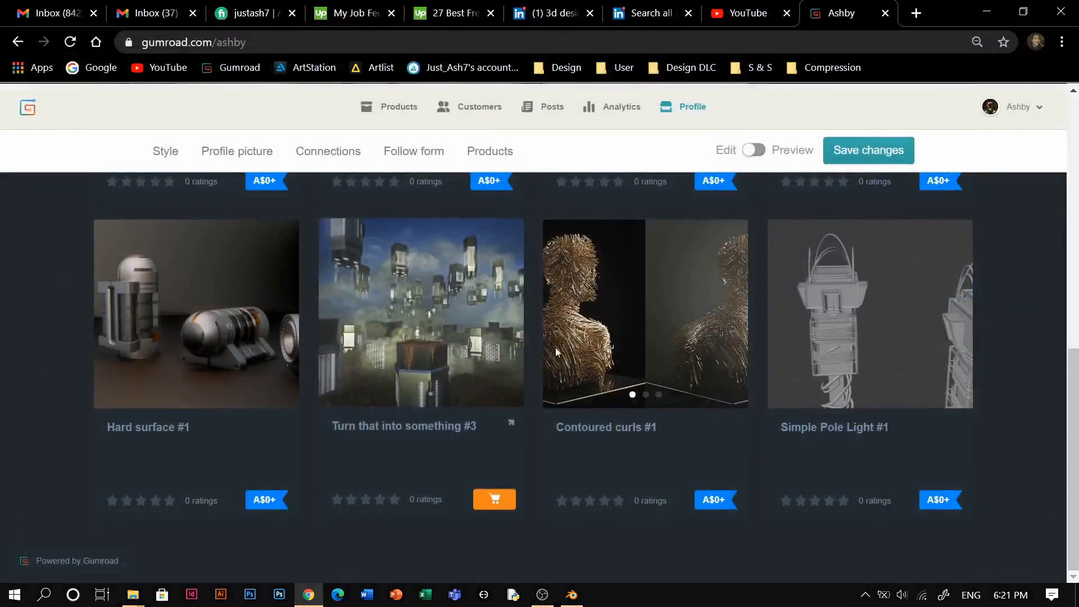
- Look through the Blender product listings on the Gumroad profile page, from MED-TO TEXTURES to Simple Pole Light #1
scroll(604, 389, "up", 5)
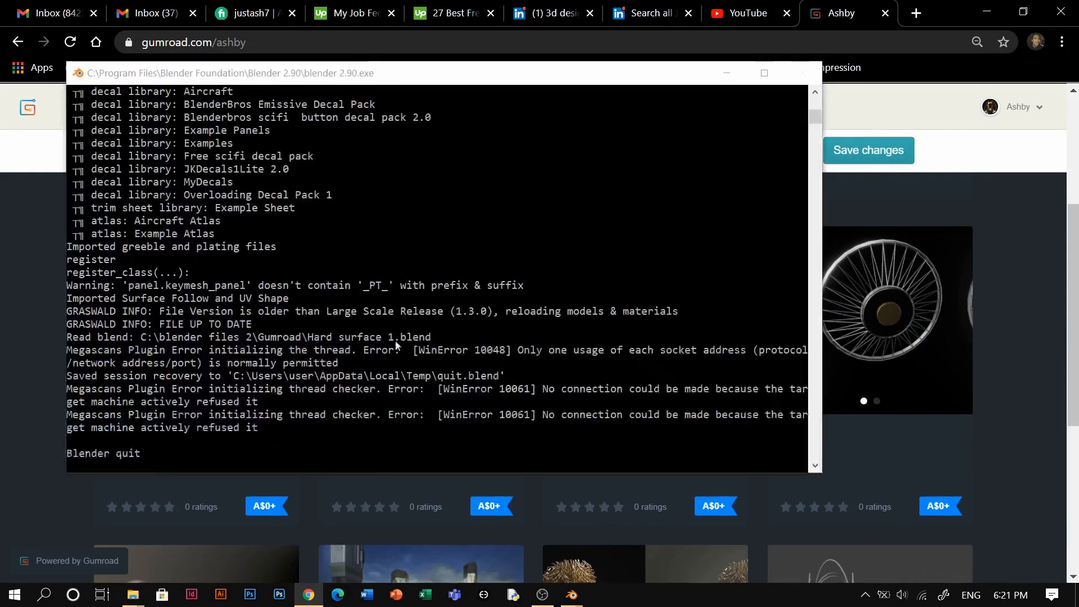
scroll(417, 345, "down", 5)
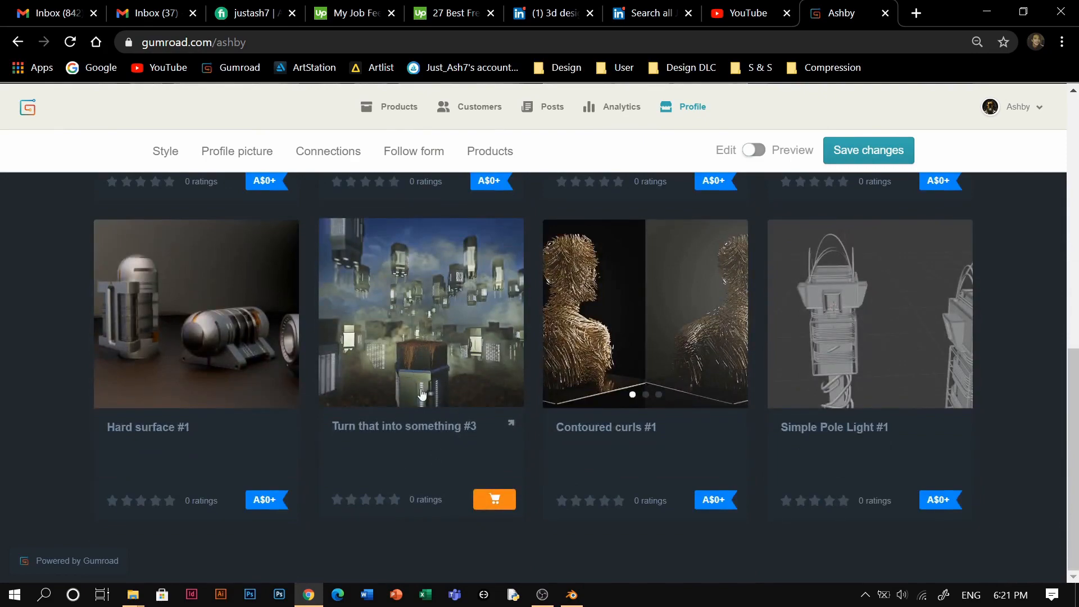
scroll(453, 427, "up", 3)
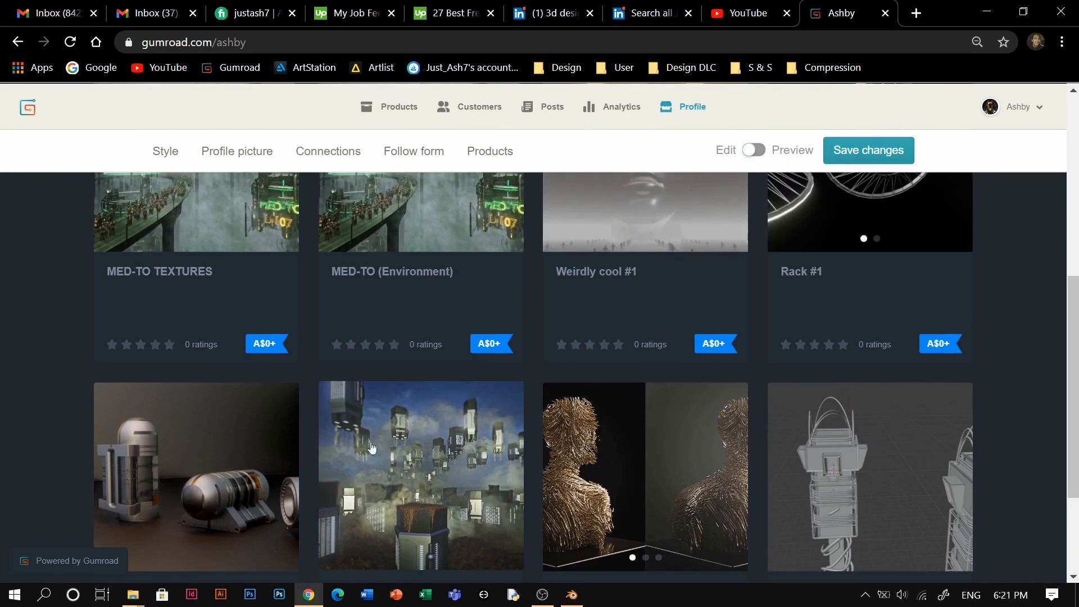
scroll(371, 448, "up", 3)
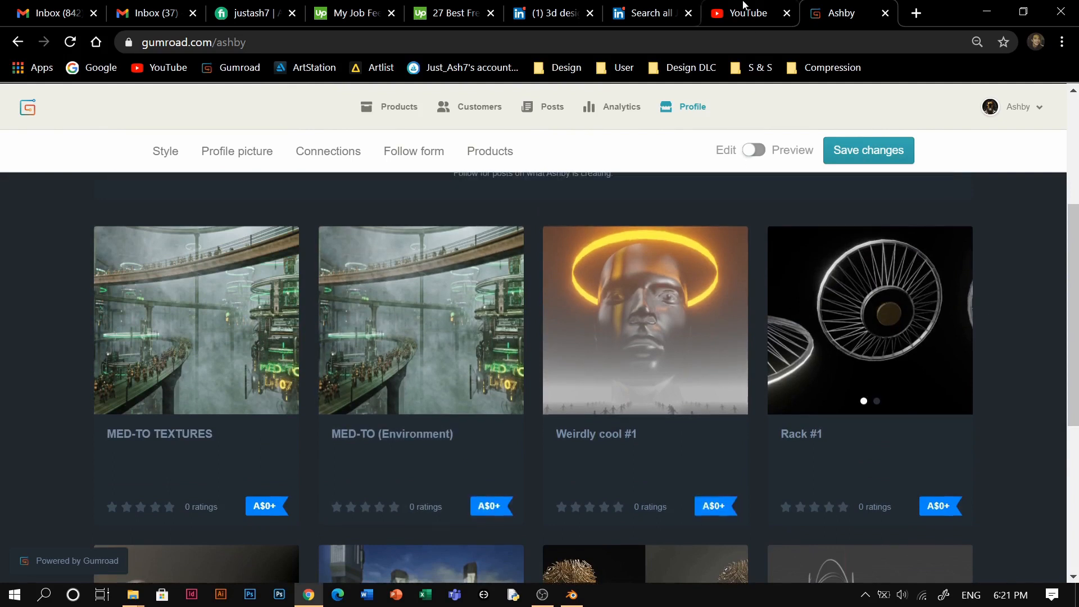
scroll(589, 360, "down", 4)
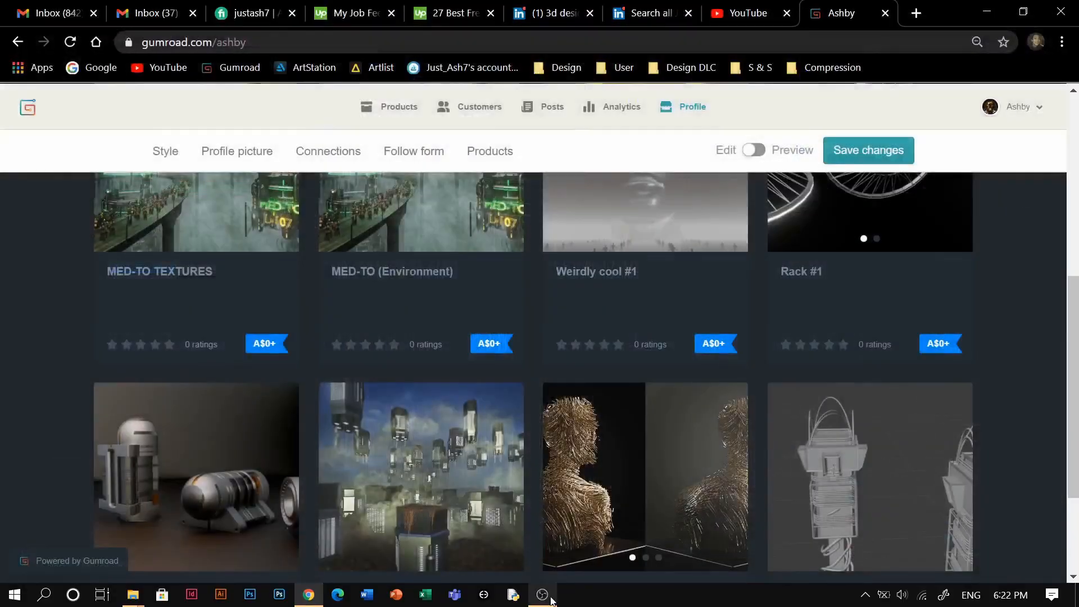
scroll(625, 333, "down", 2)
scroll(634, 347, "up", 10)
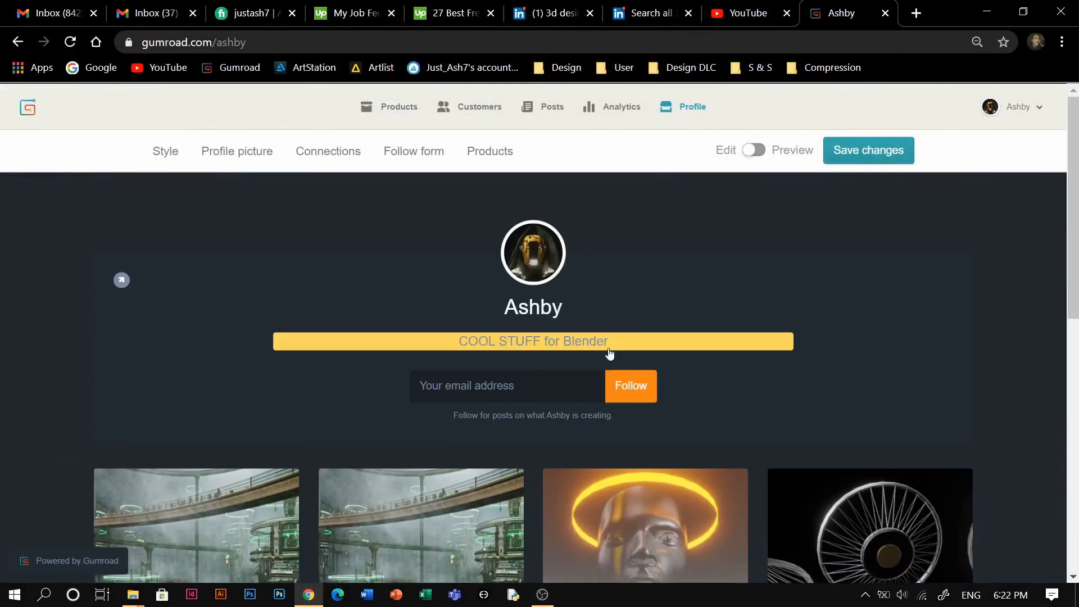
- Glance at the YouTube home page, return to the Gumroad profile and look over its product listings up to the header
left_click(748, 12)
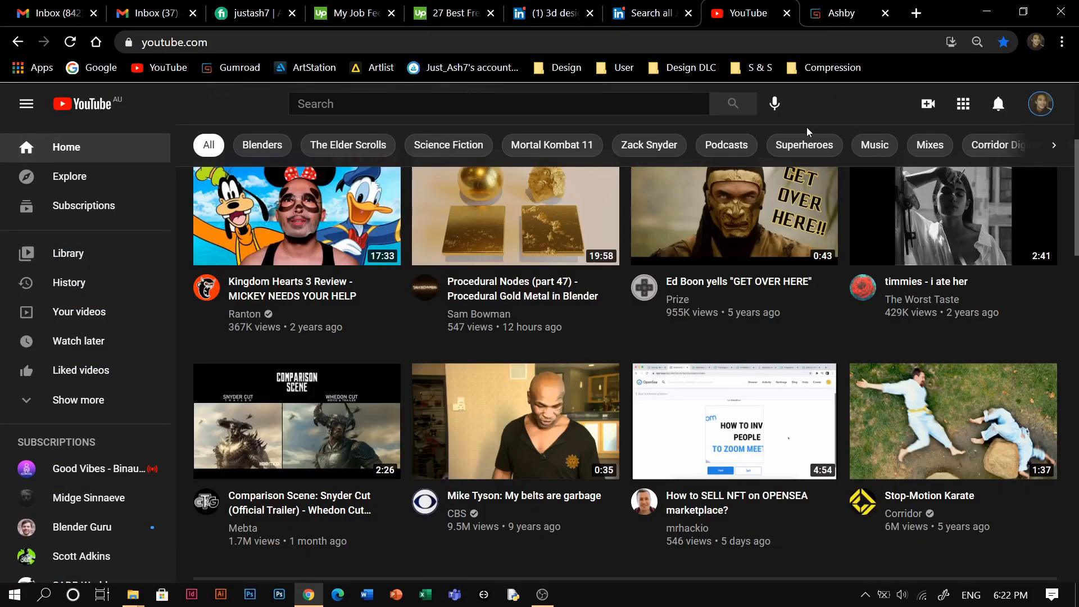
left_click(825, 5)
scroll(619, 309, "down", 6)
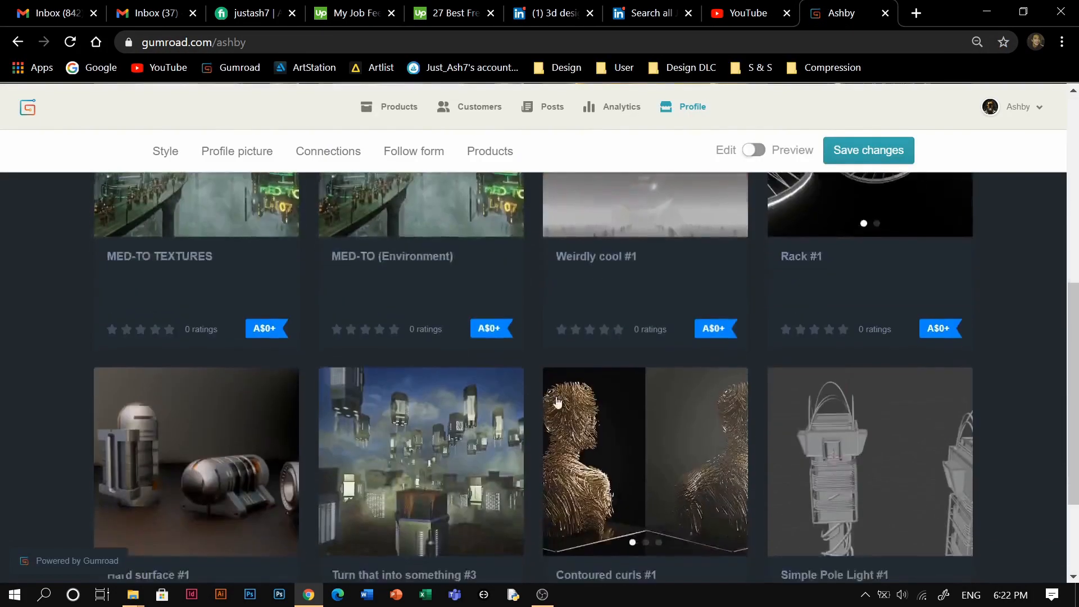
scroll(659, 450, "up", 2)
scroll(659, 419, "up", 7)
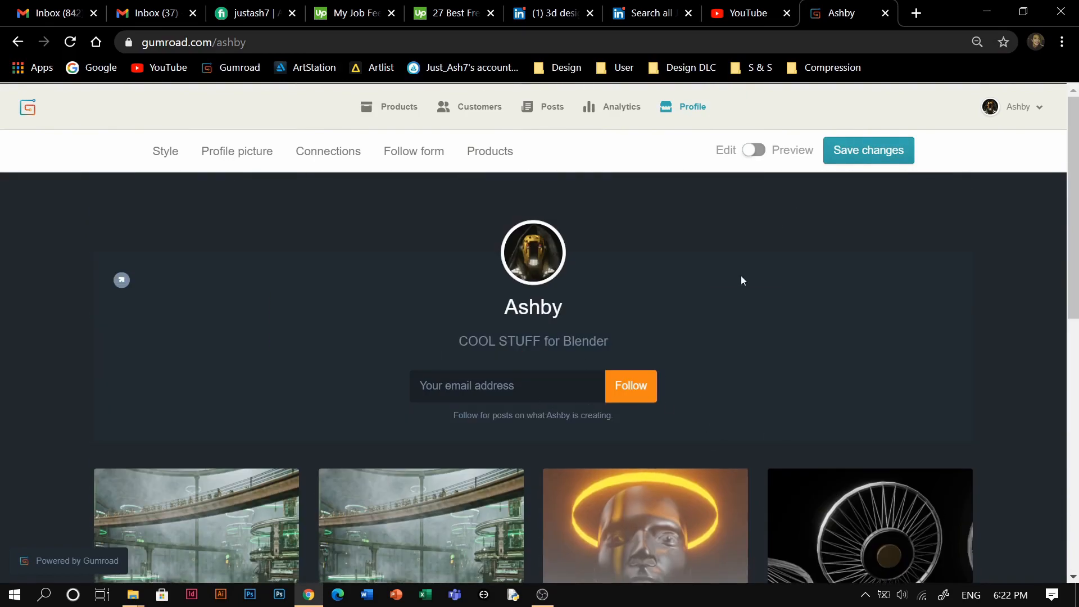
left_click(542, 594)
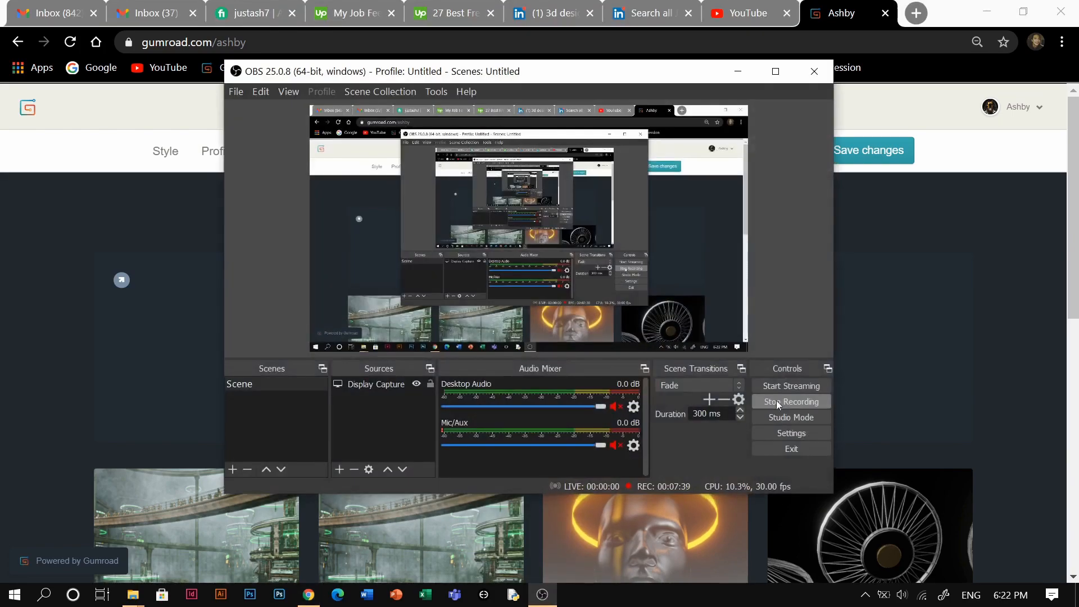